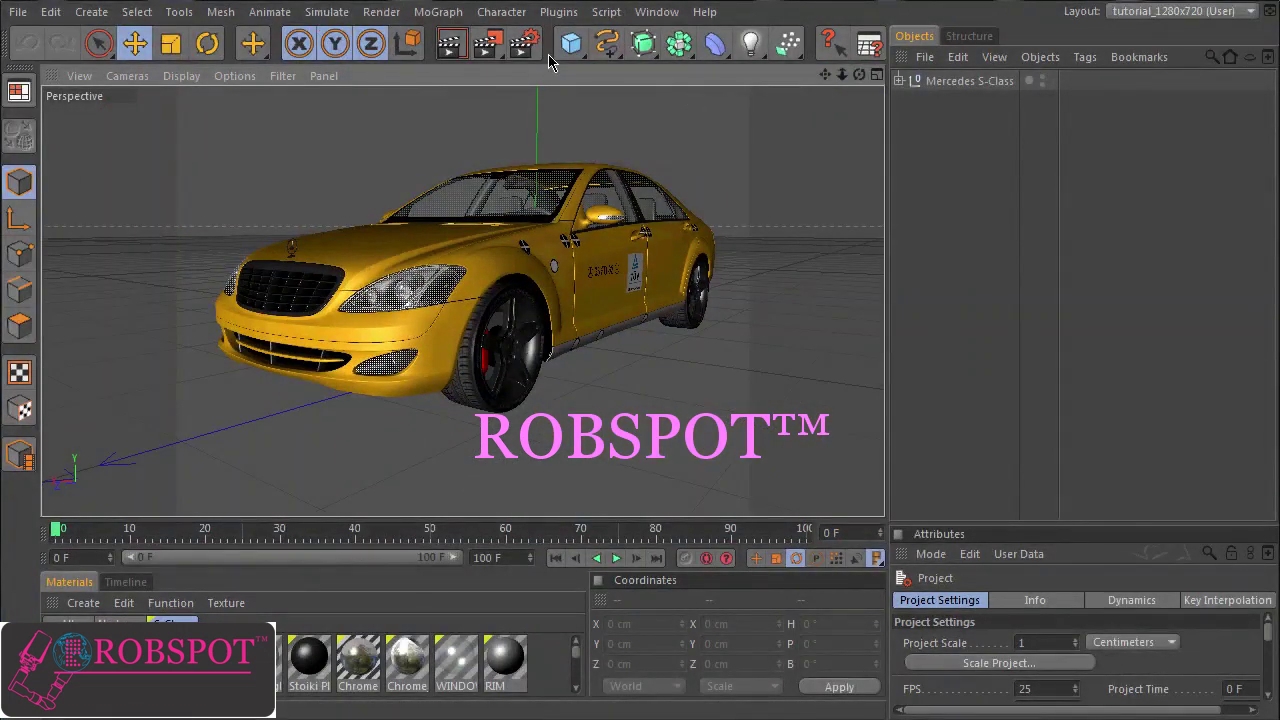
Step: Add a DRIVE! Simulation object to the scene and turn off its collisions
left_click(553, 14)
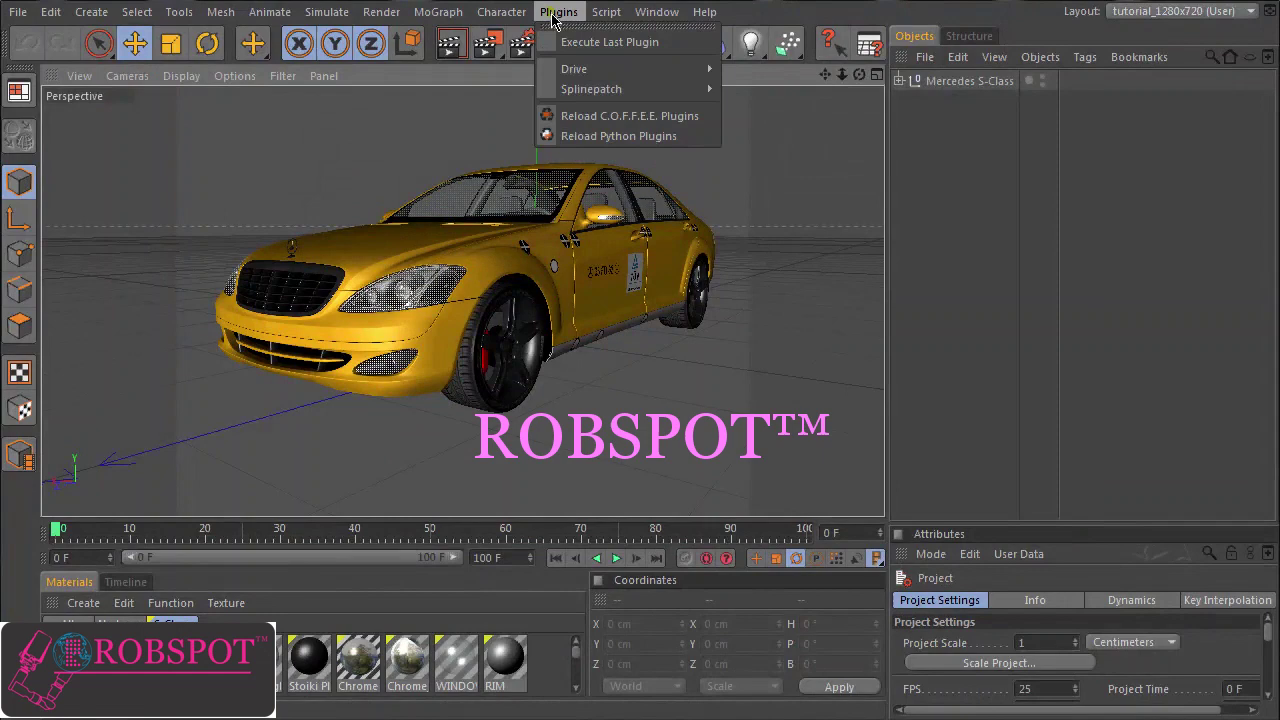
mouse_move(599, 93)
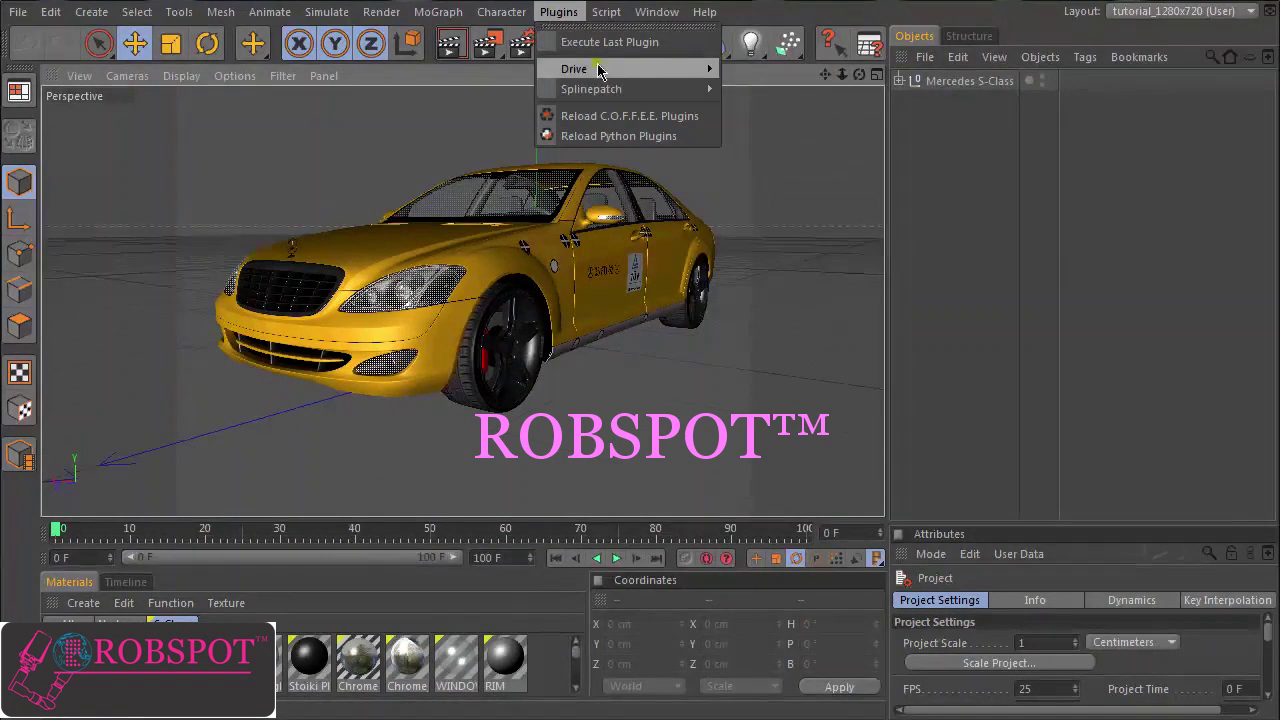
mouse_move(585, 69)
left_click(770, 75)
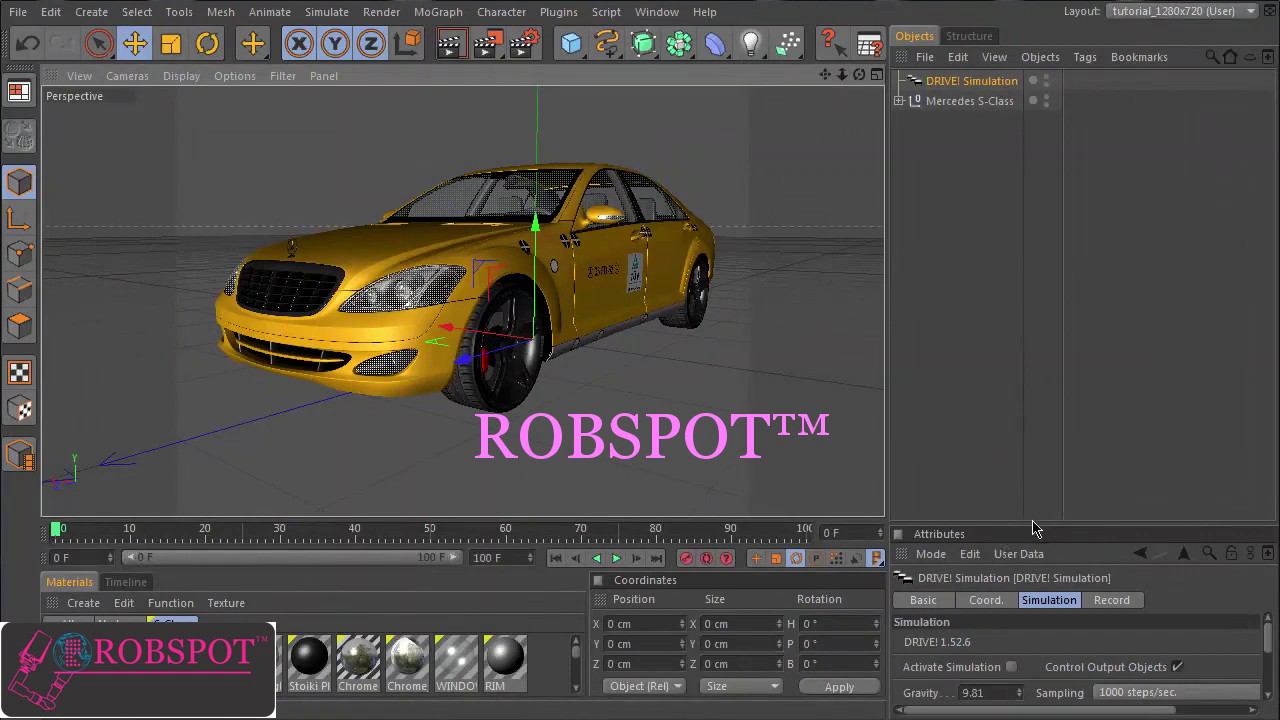
left_click_drag(1030, 530, 1025, 414)
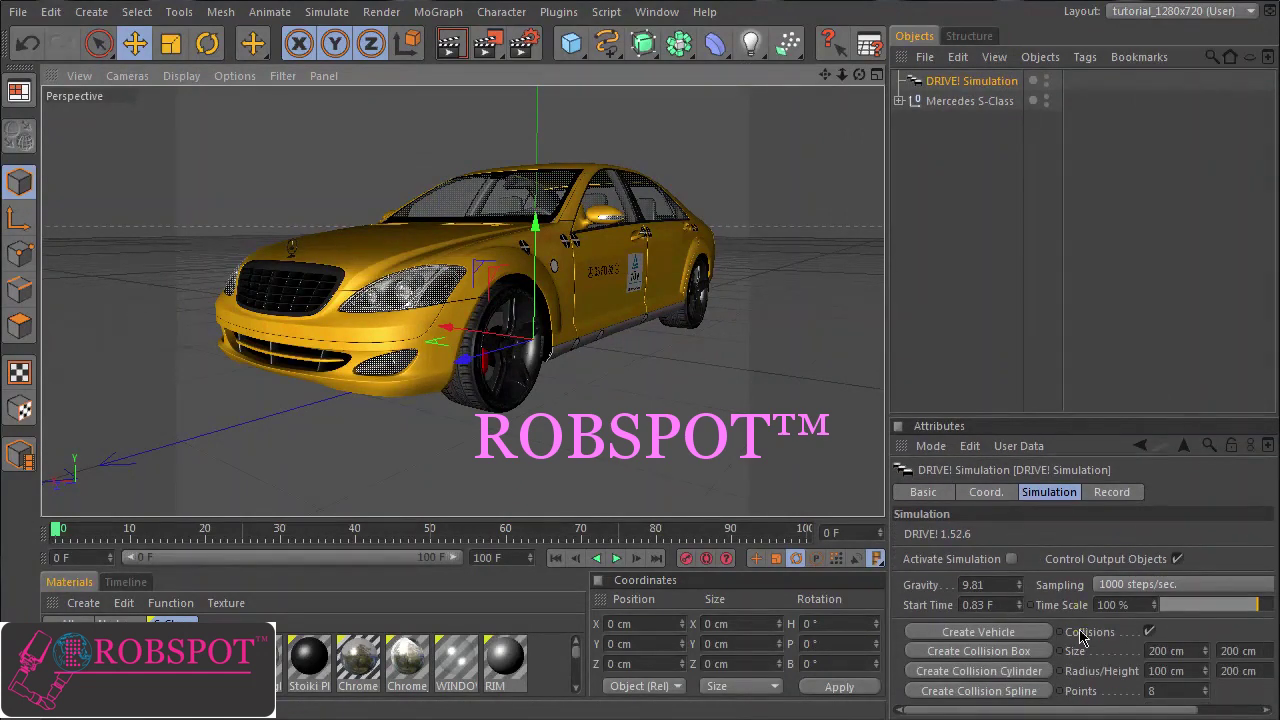
left_click(1150, 633)
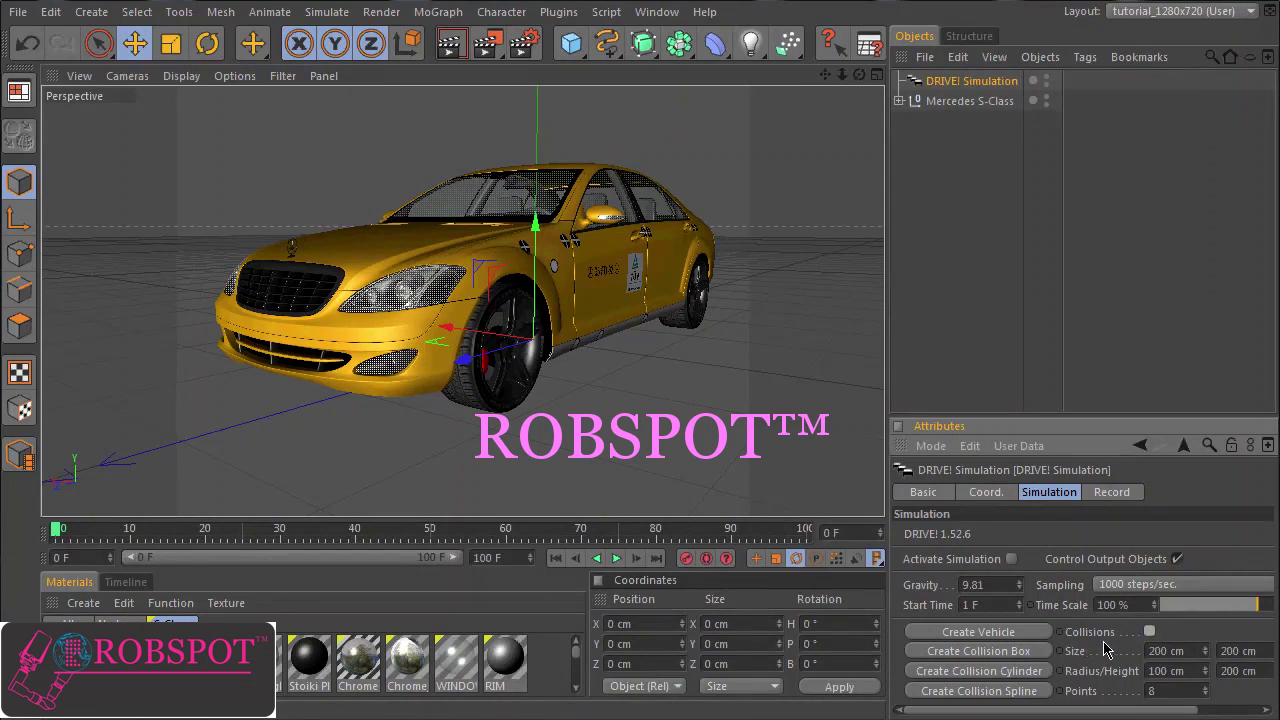
Step: Create a vehicle in the DRIVE! Simulation and hide the Mercedes S-Class to inspect the vehicle's wireframe
left_click(968, 632)
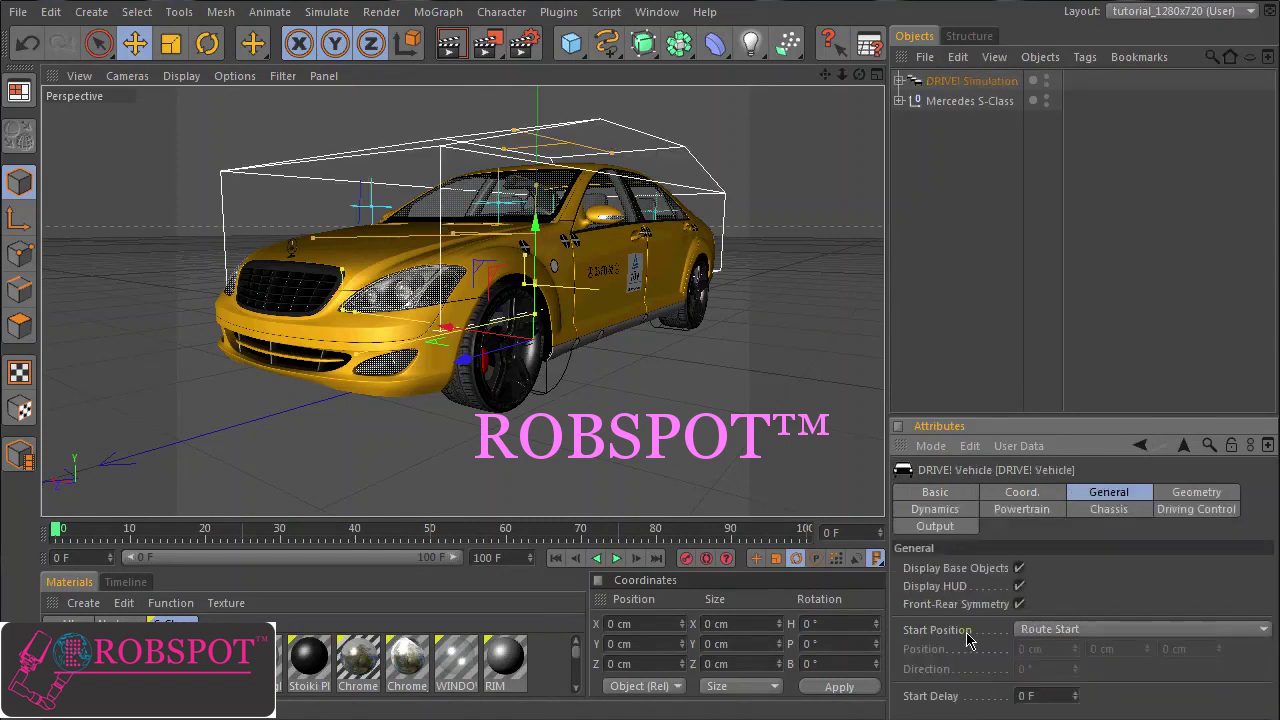
left_click(899, 81)
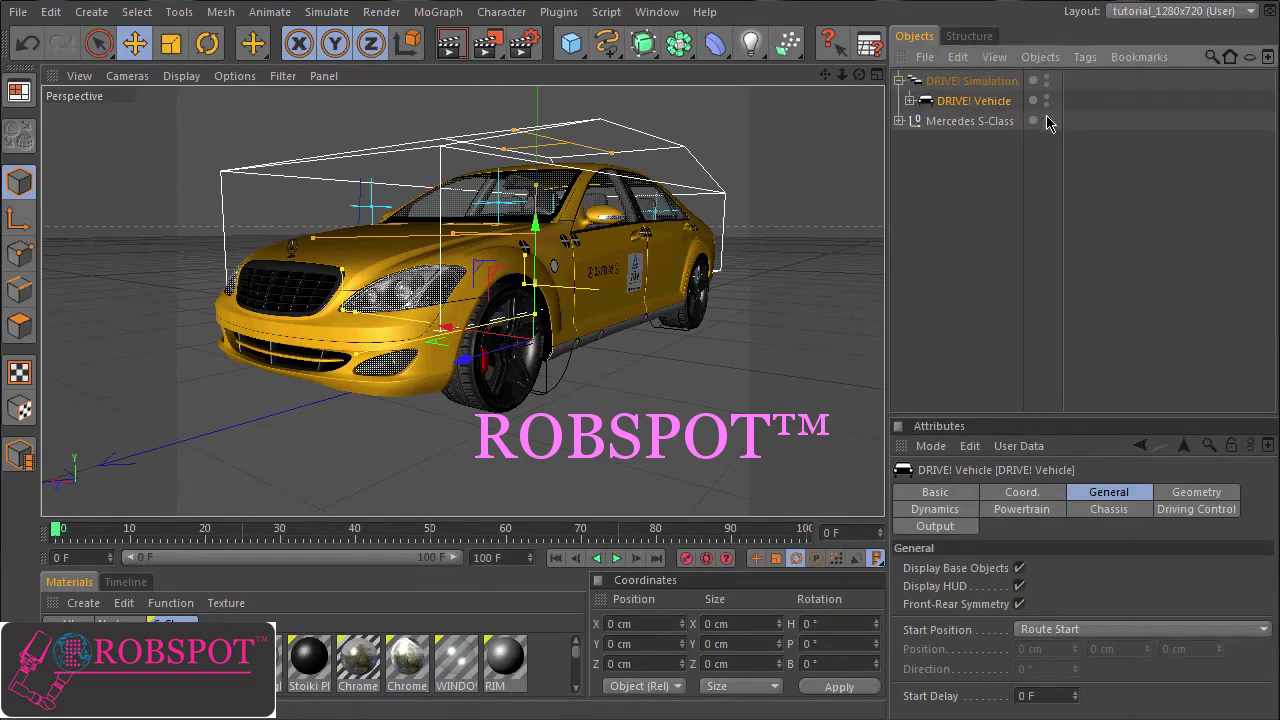
left_click(1046, 119)
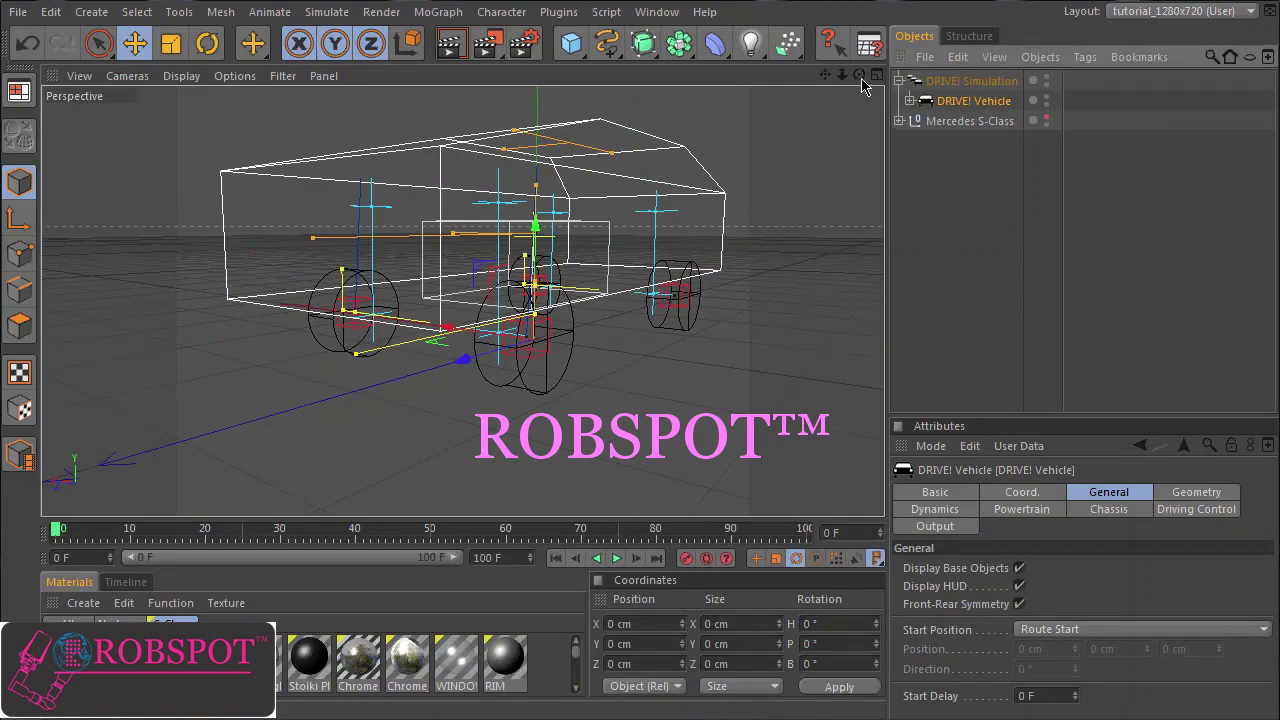
left_click_drag(860, 77, 878, 516)
left_click_drag(825, 76, 872, 512)
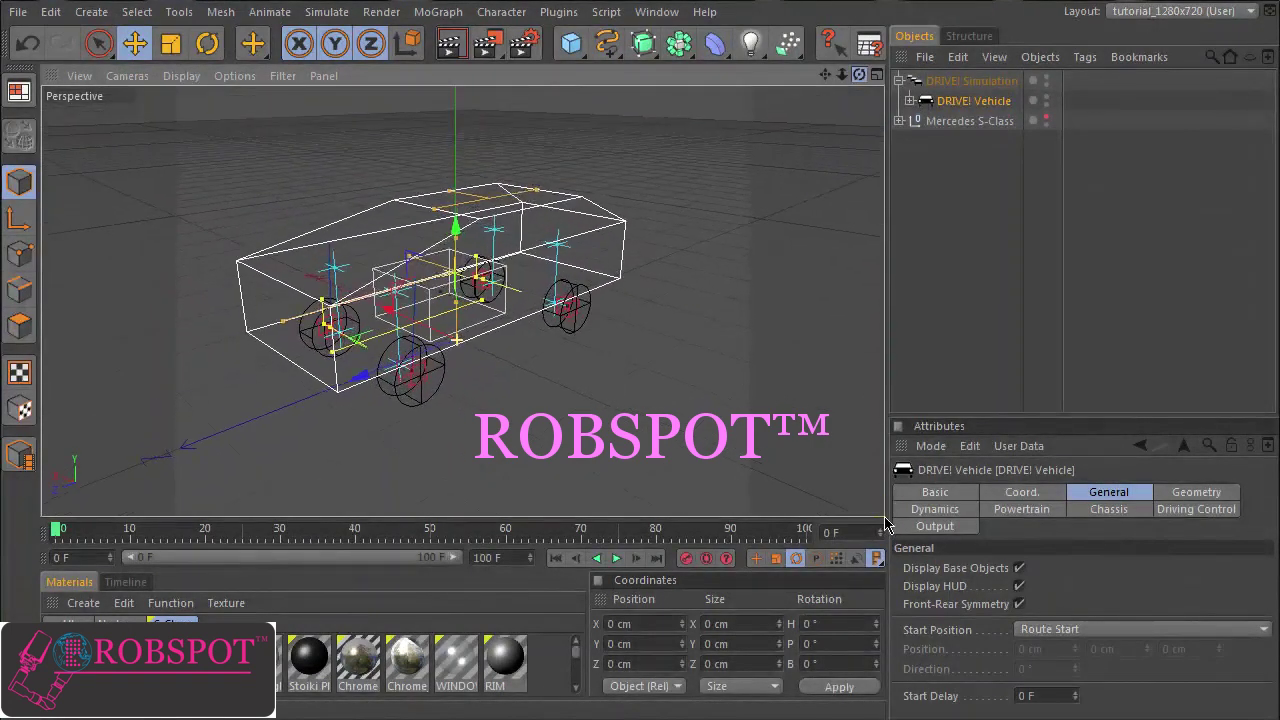
Step: Unhide the Mercedes S-Class with its parts listed and compare it with the vehicle wireframe in the top and right views
left_click(899, 121)
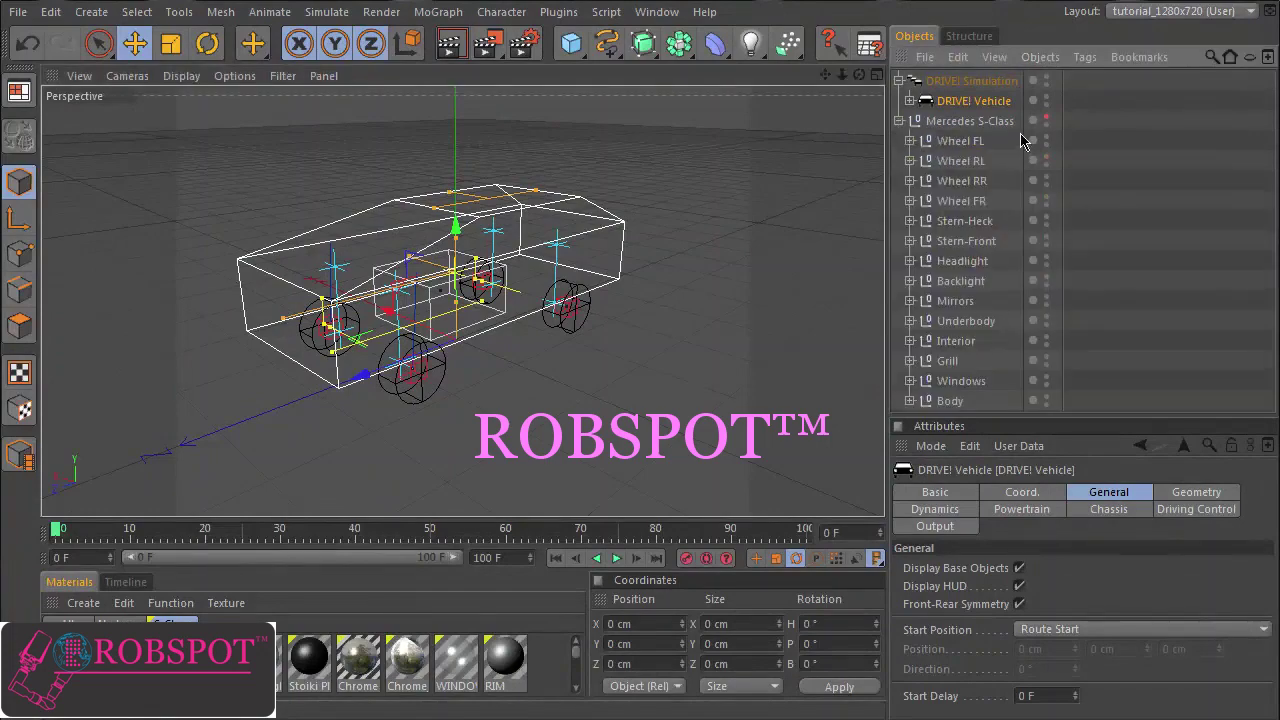
left_click(1046, 119)
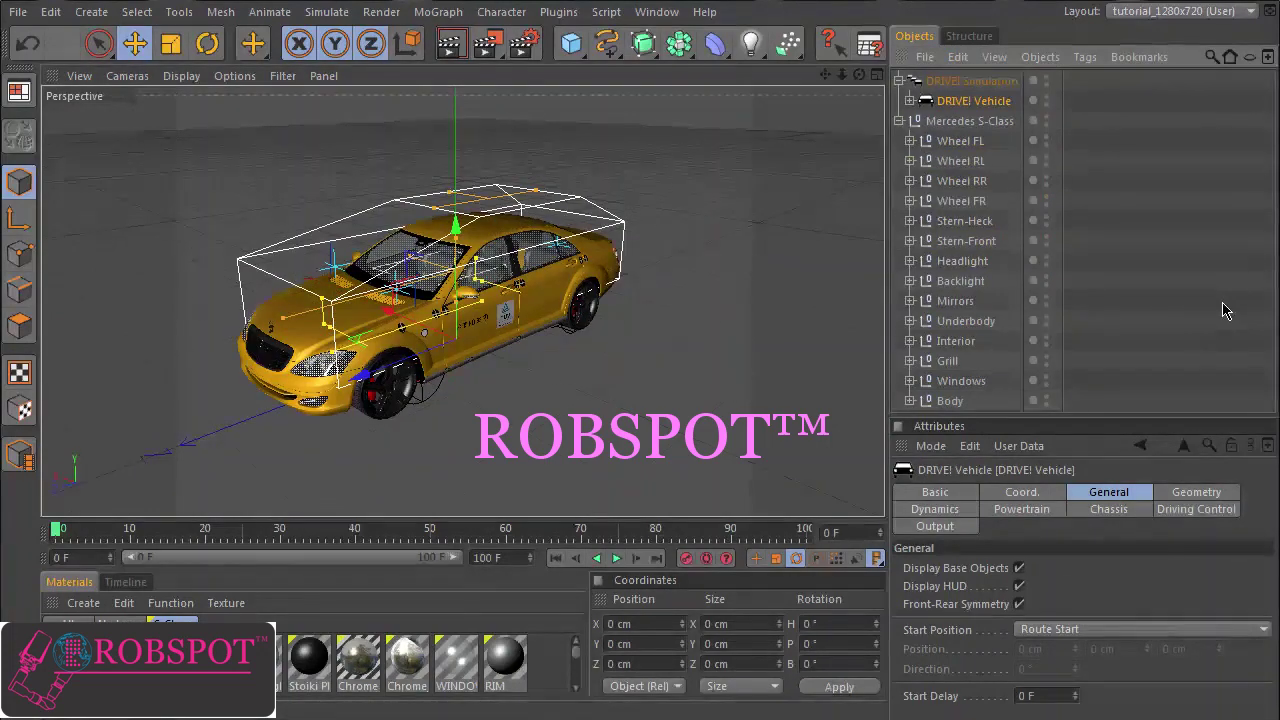
key("F2")
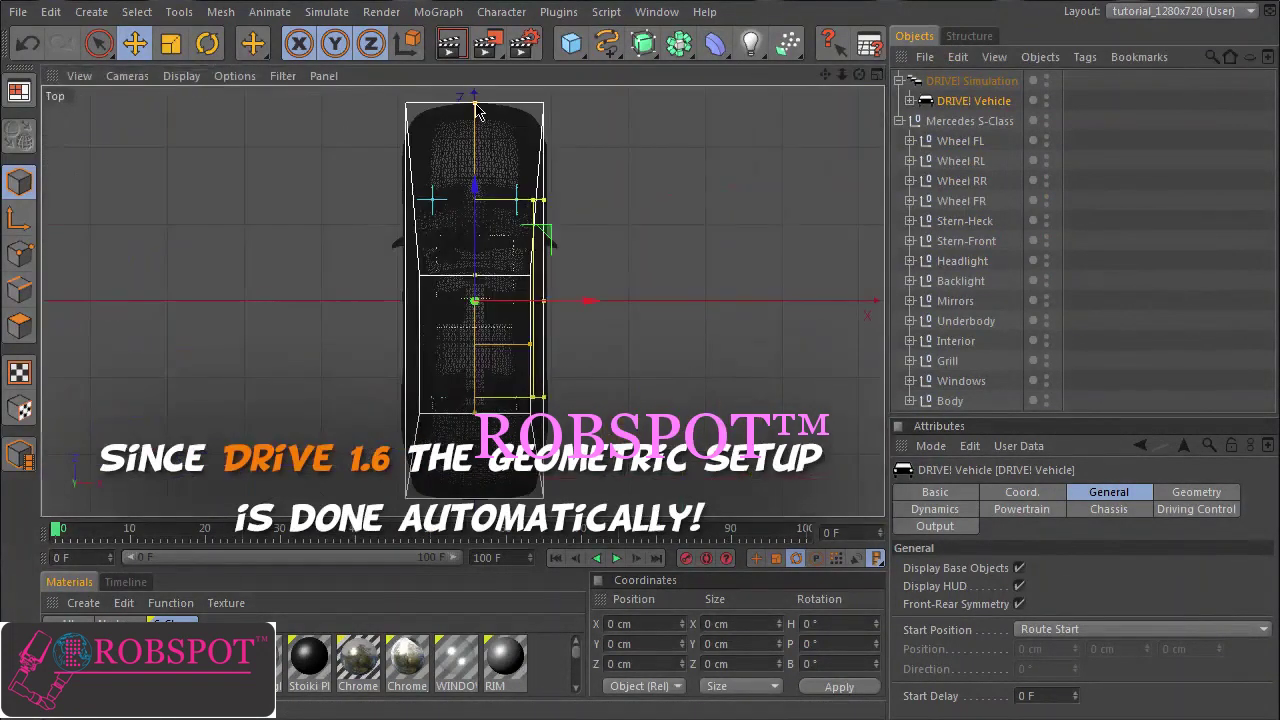
key("F5")
key("F3")
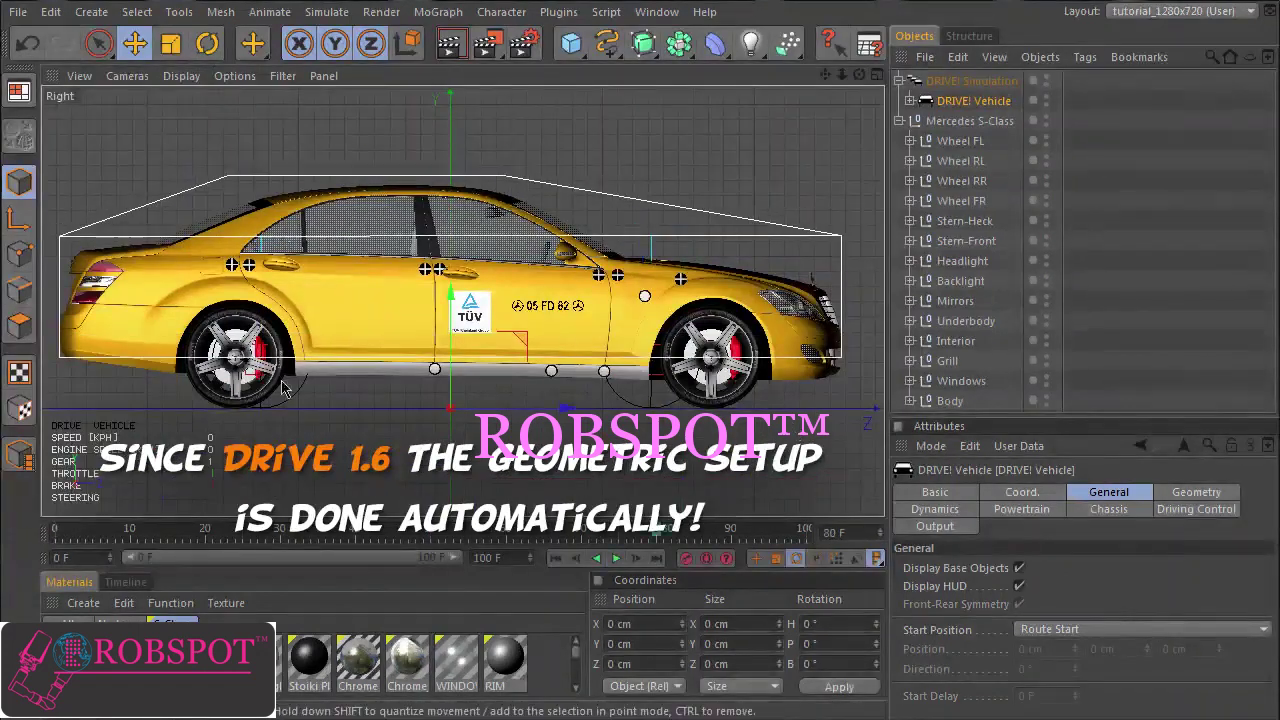
key("alt+Tab")
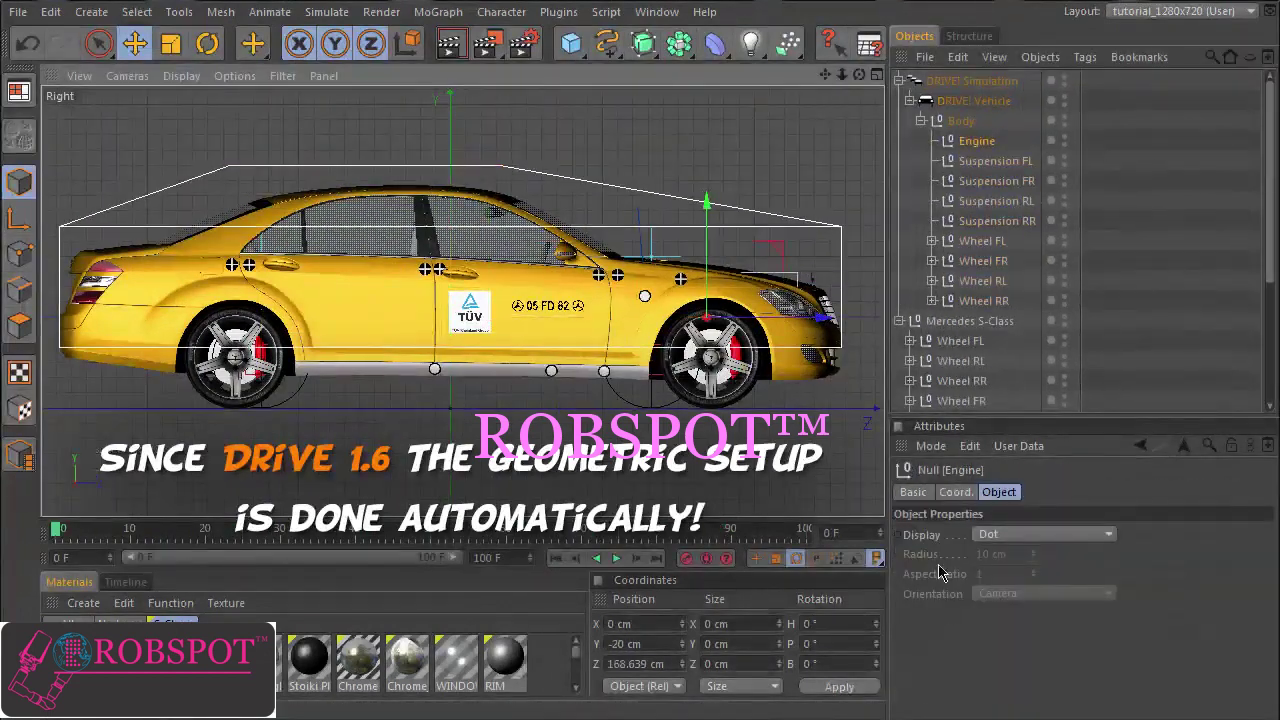
scroll(1258, 422, "down", 3)
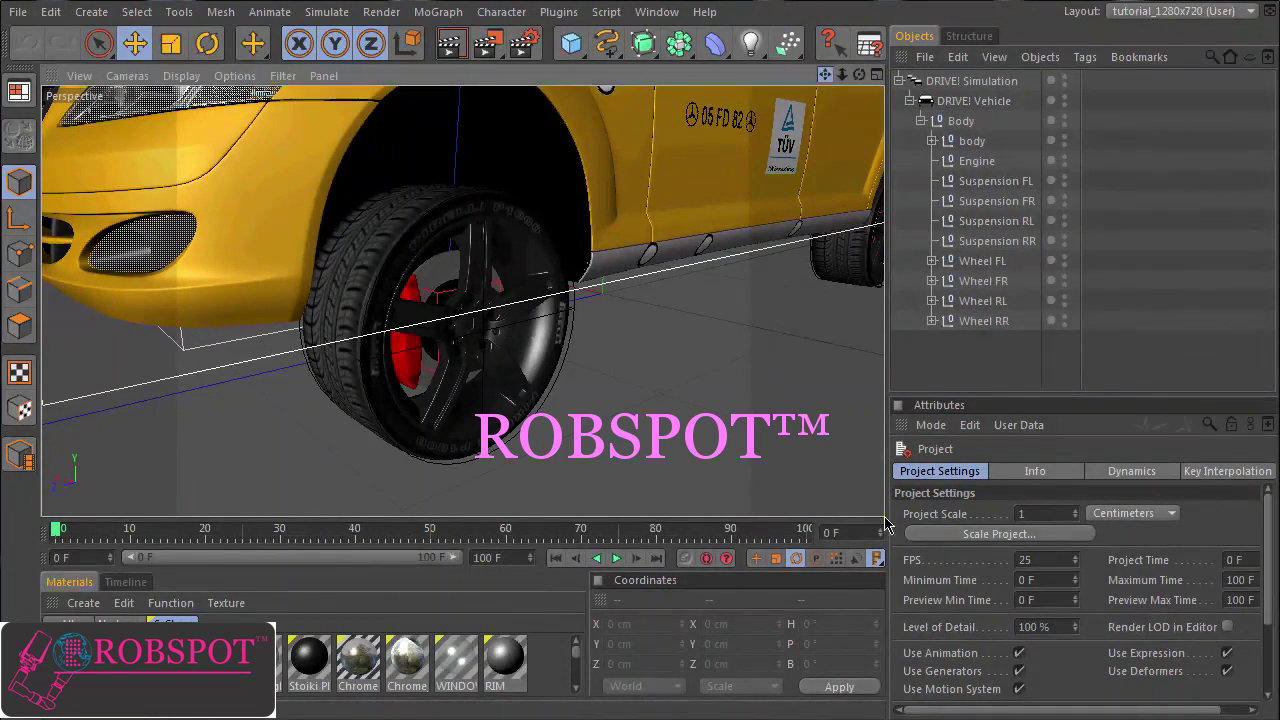
Step: Create a driving route for the DRIVE! Vehicle
left_click_drag(842, 75, 897, 107)
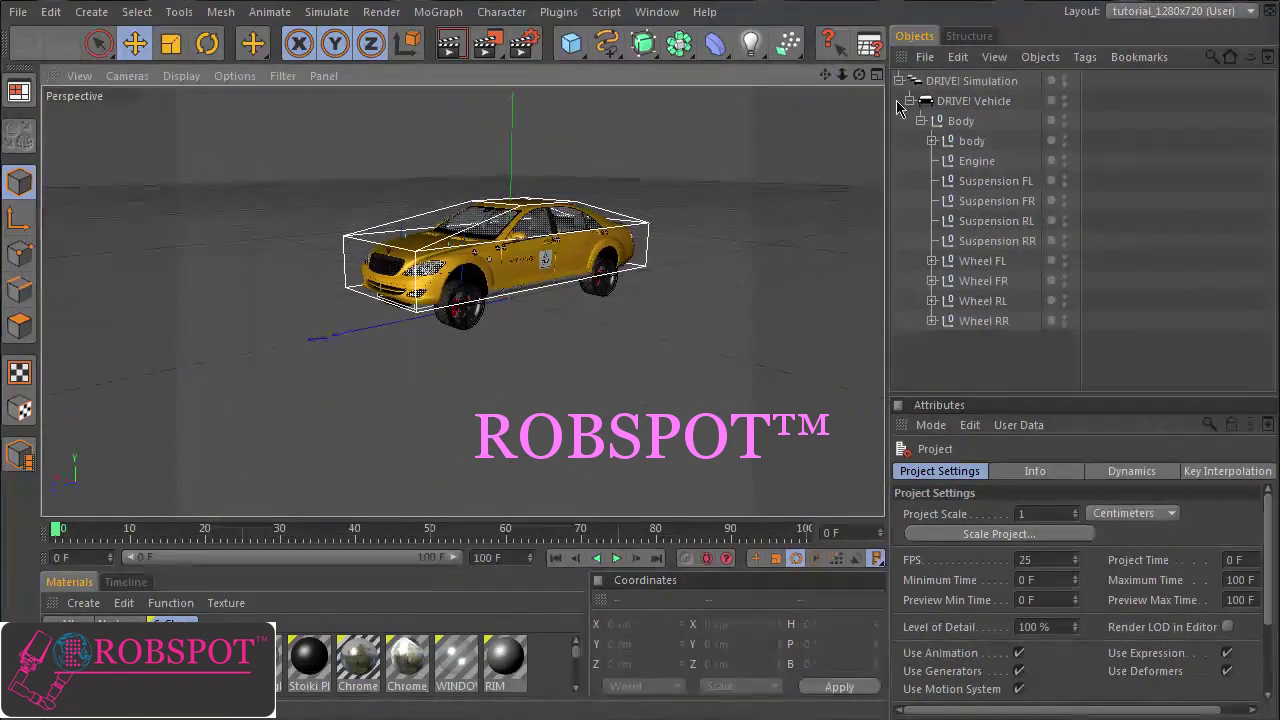
left_click(974, 103)
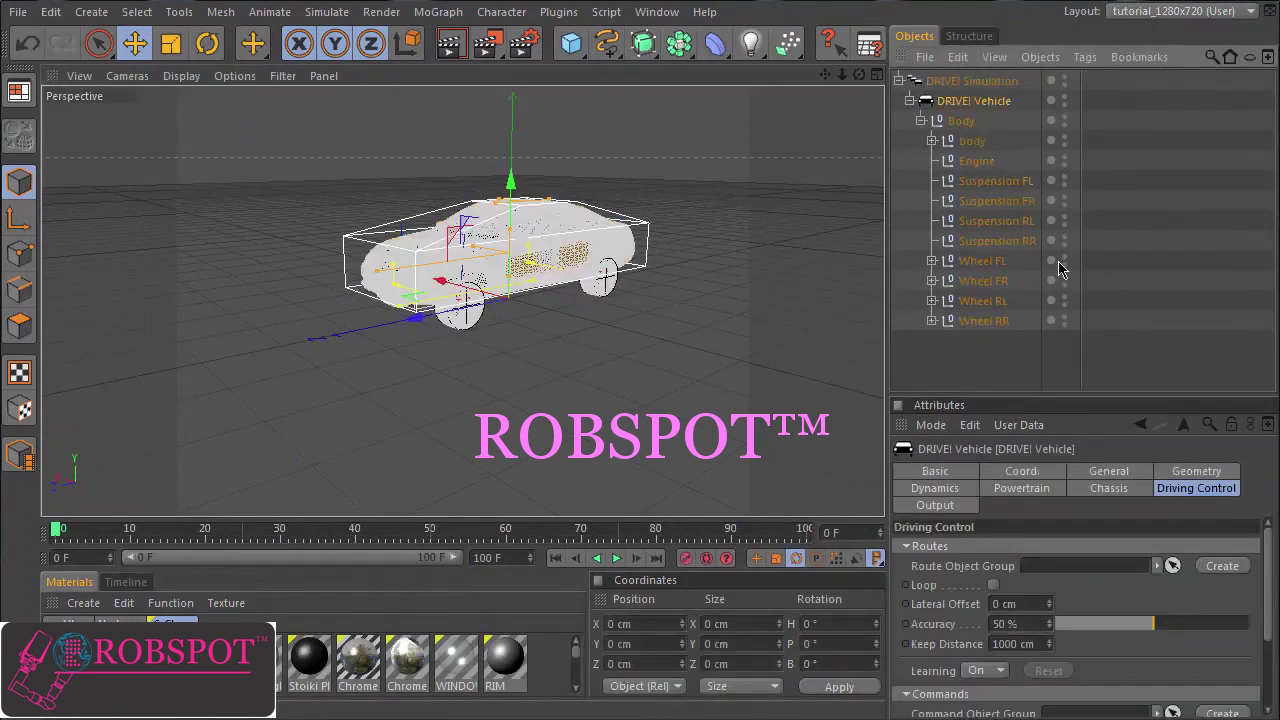
left_click(1223, 567)
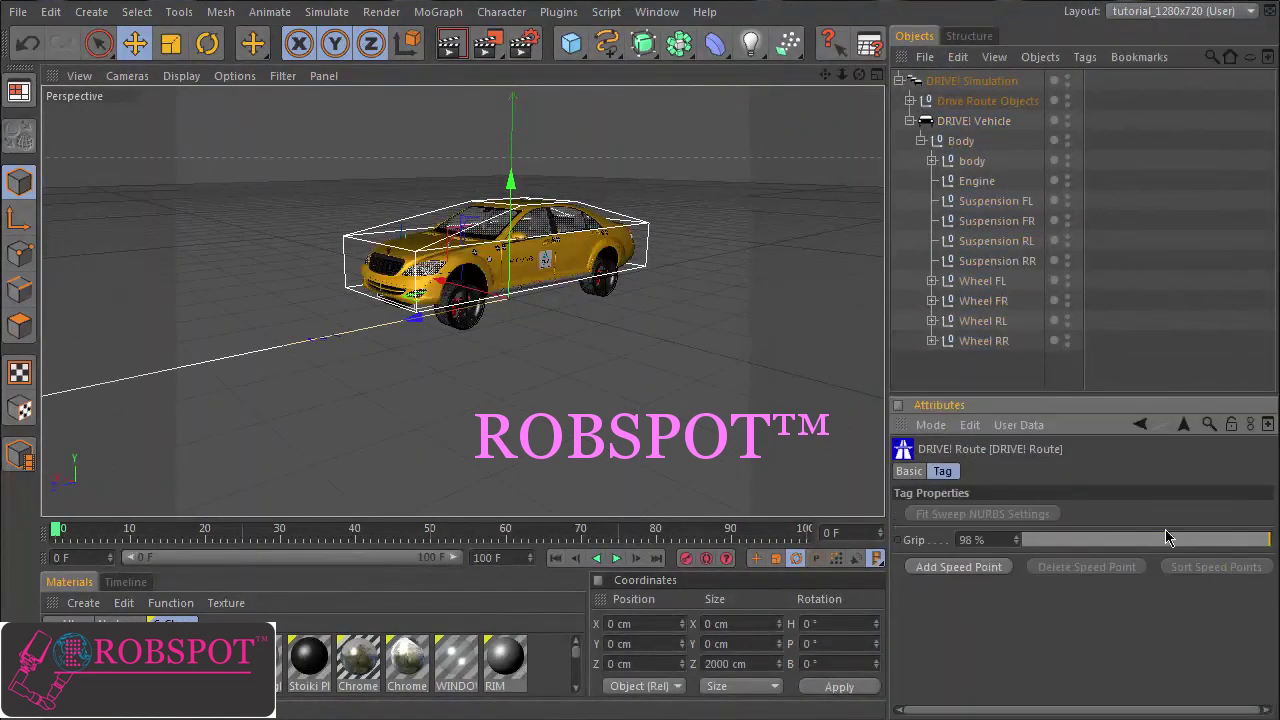
left_click_drag(825, 76, 955, 455)
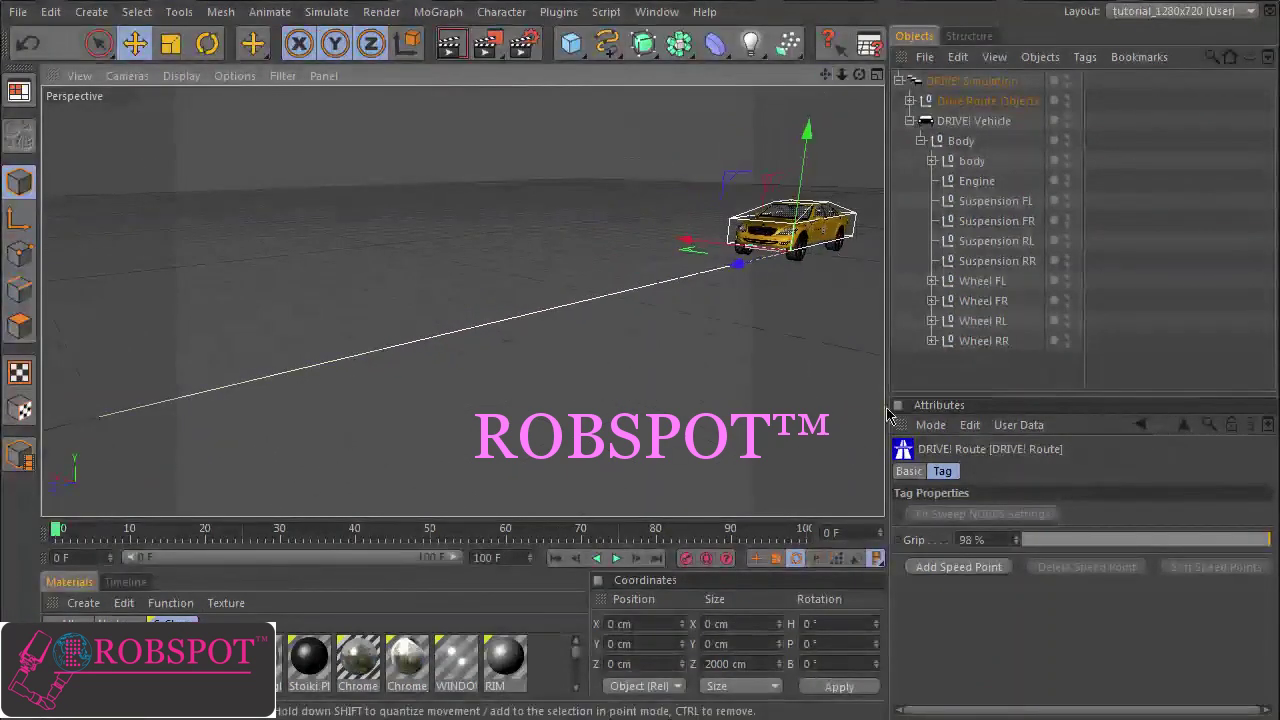
Step: Add two speed points to the route: 50 kph at position 54.6 % and 65 kph at 100 %
left_click(946, 577)
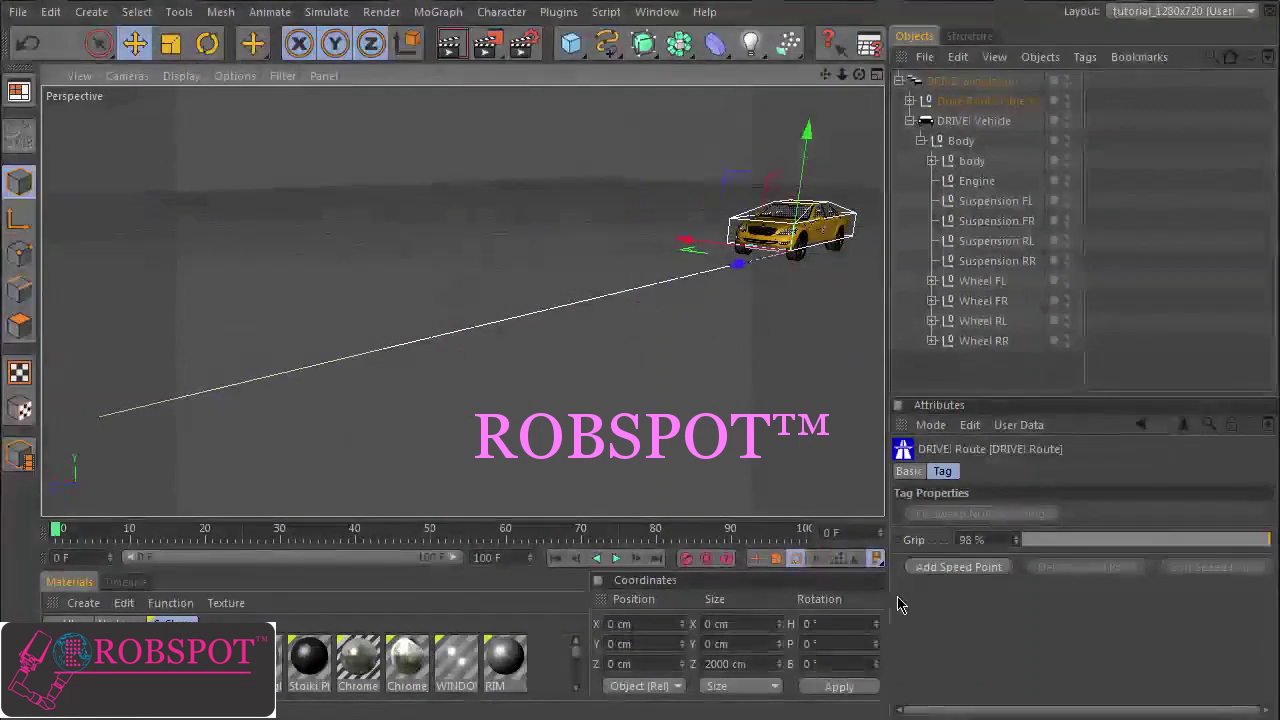
left_click(945, 568)
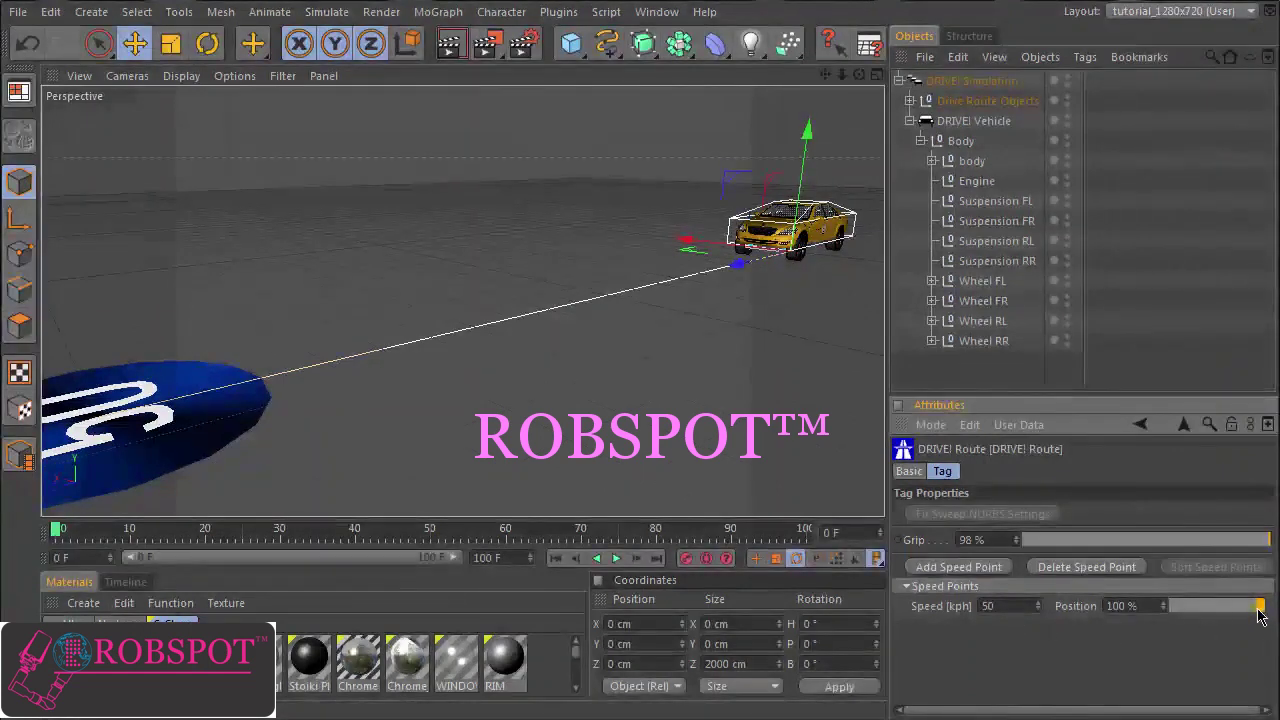
mouse_move(1263, 610)
left_mouse_down()
mouse_move(1240, 616)
mouse_move(1268, 622)
left_mouse_up()
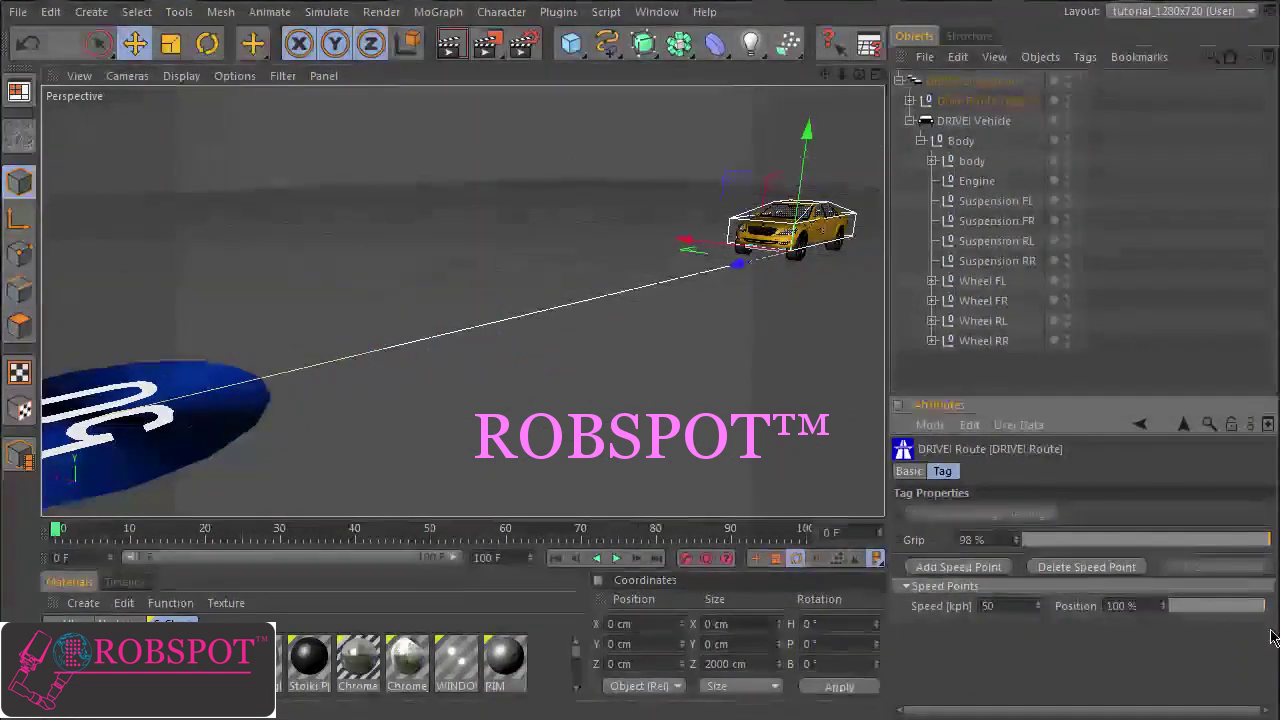
left_click(948, 568)
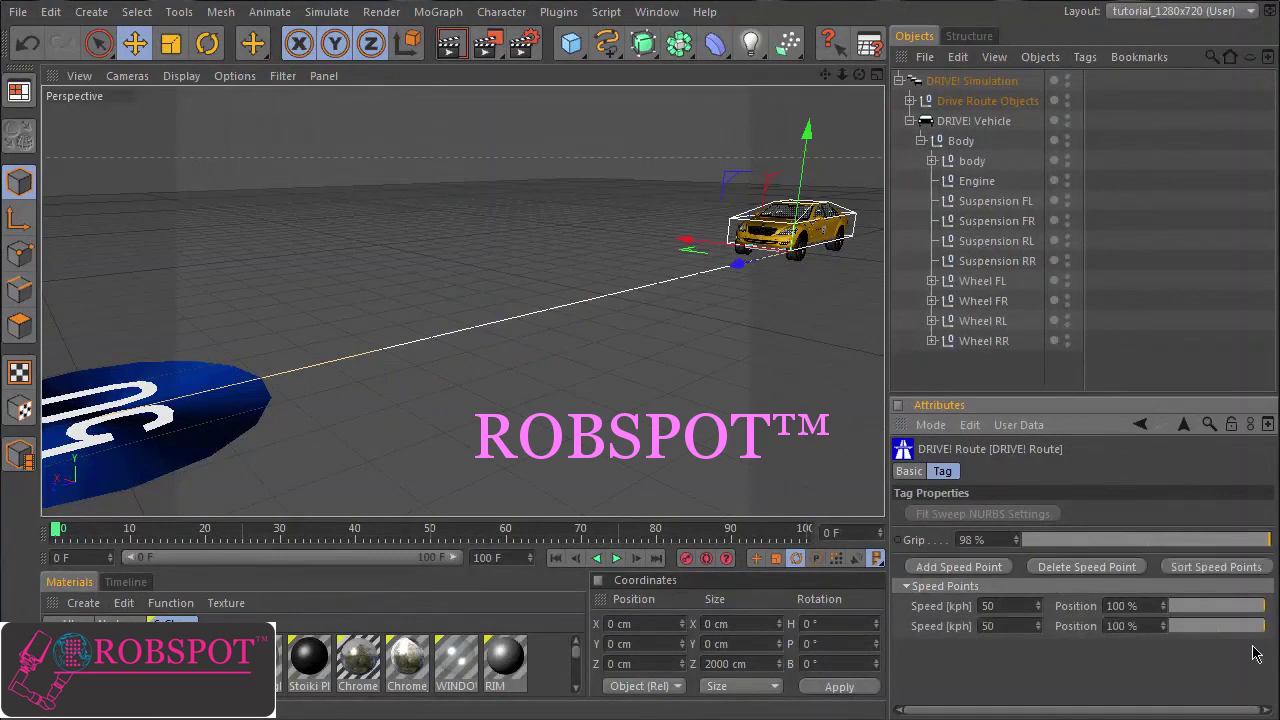
left_click_drag(1265, 620, 1221, 607)
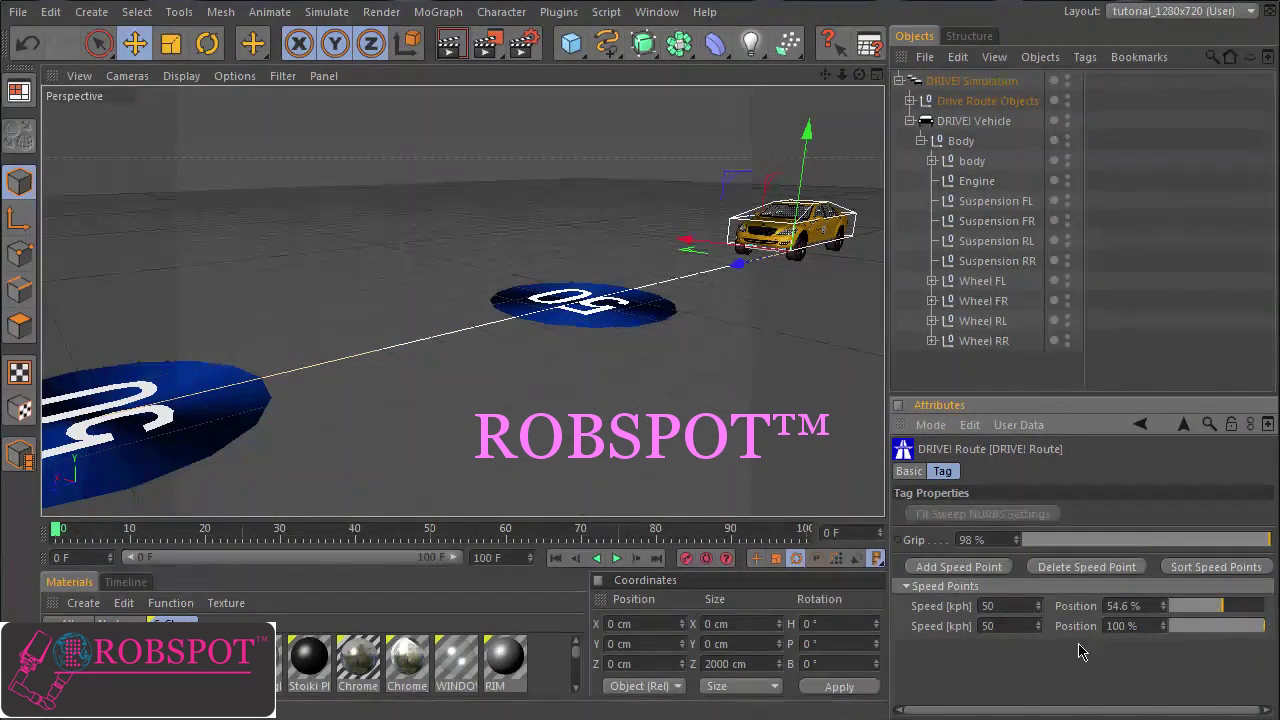
left_click_drag(1038, 626, 1038, 624)
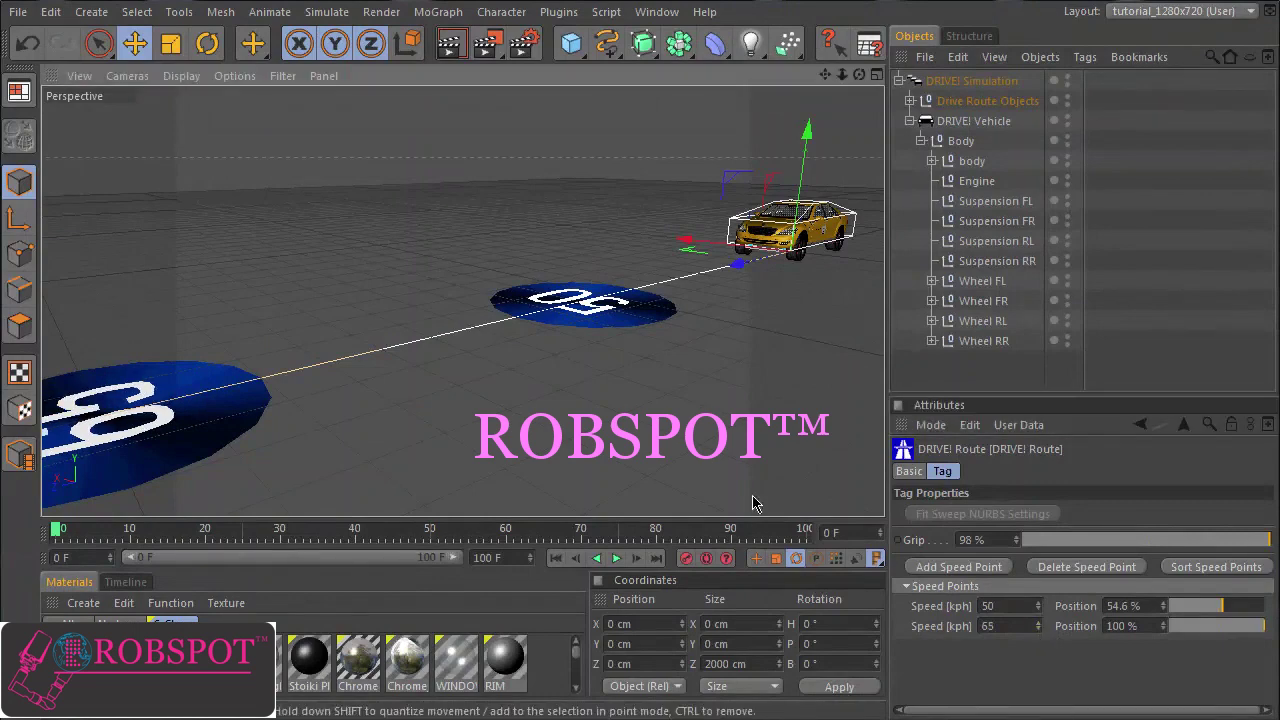
Step: Extend the animation to 2000 frames, play the drive along the route, and return to the first frame
left_click(495, 557)
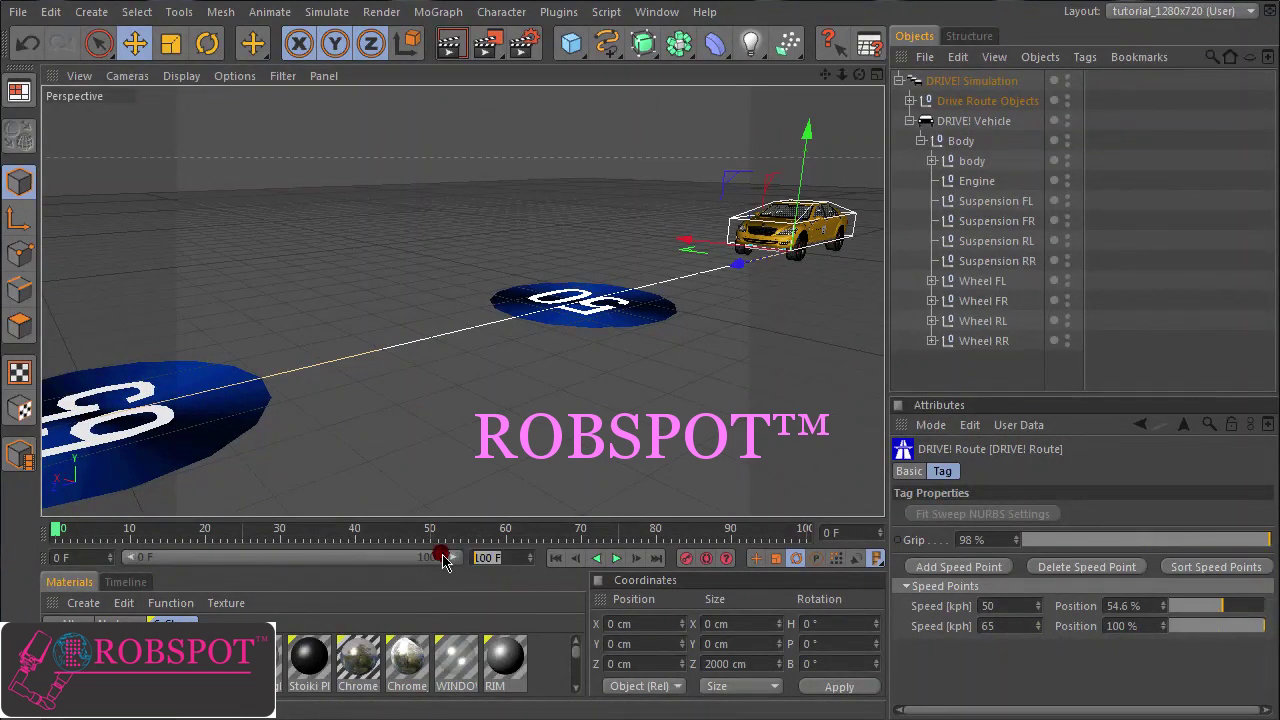
type("2000")
key("Return")
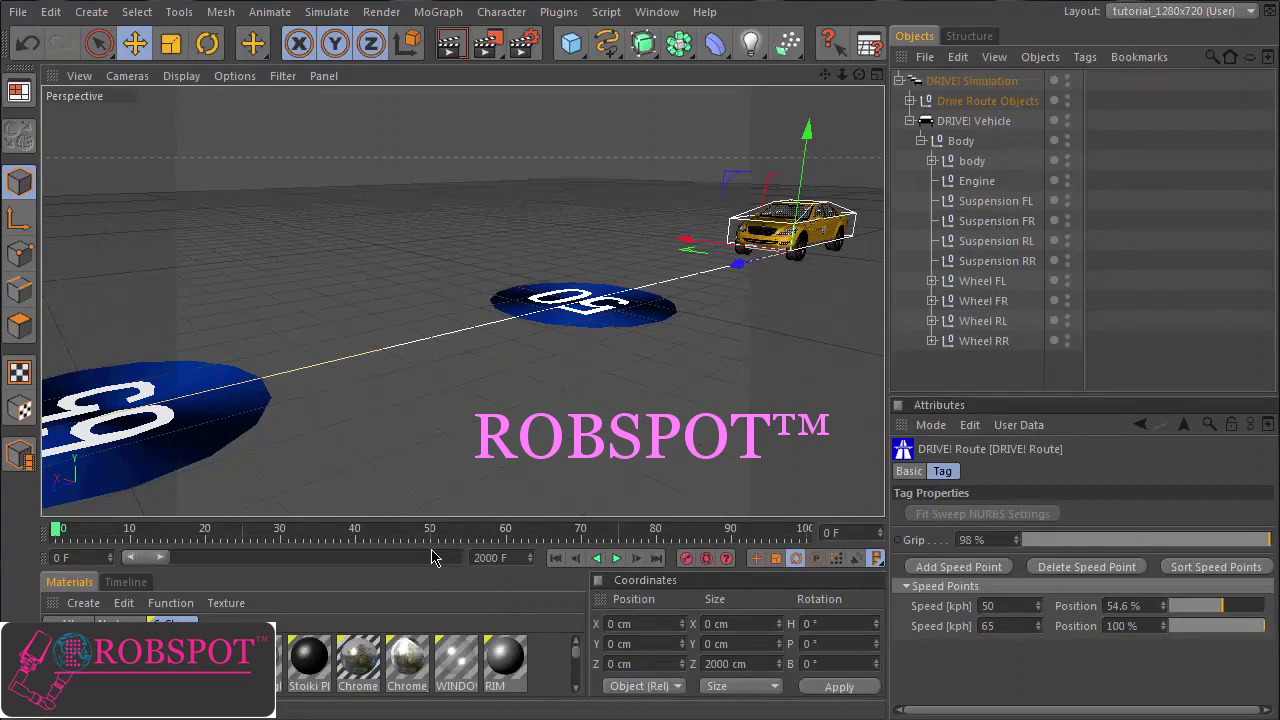
left_click(615, 559)
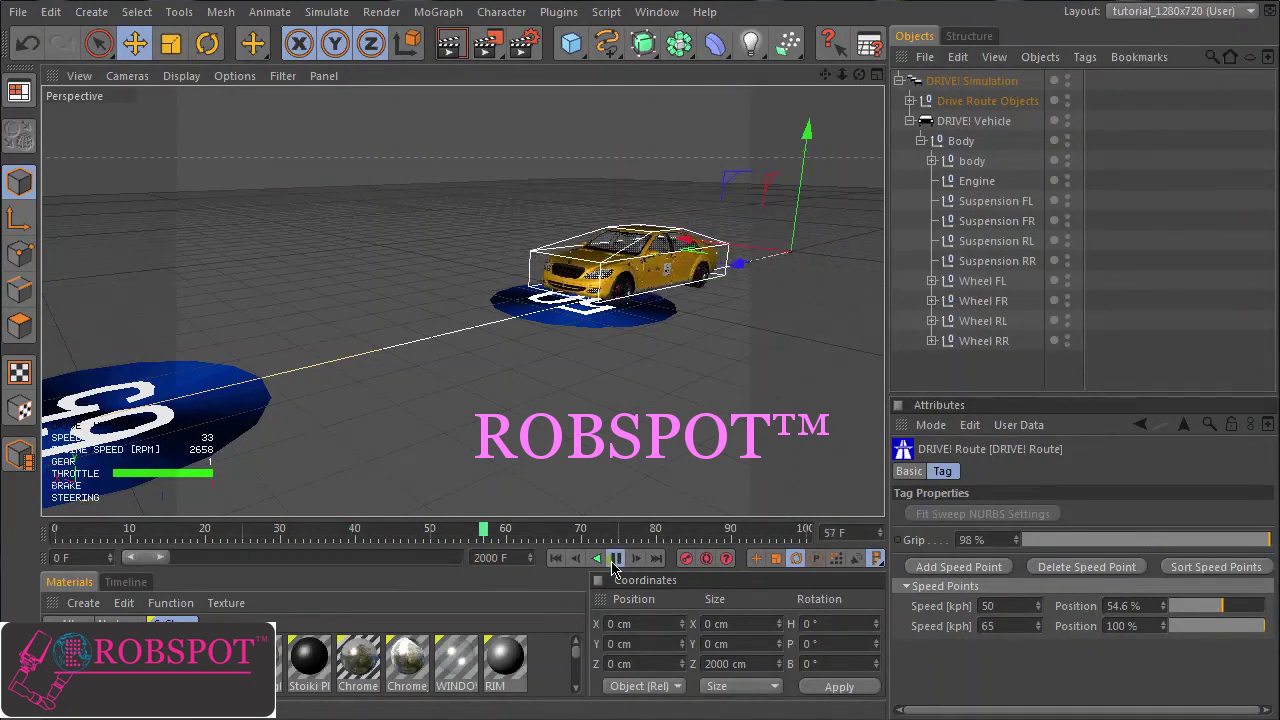
left_click(615, 562)
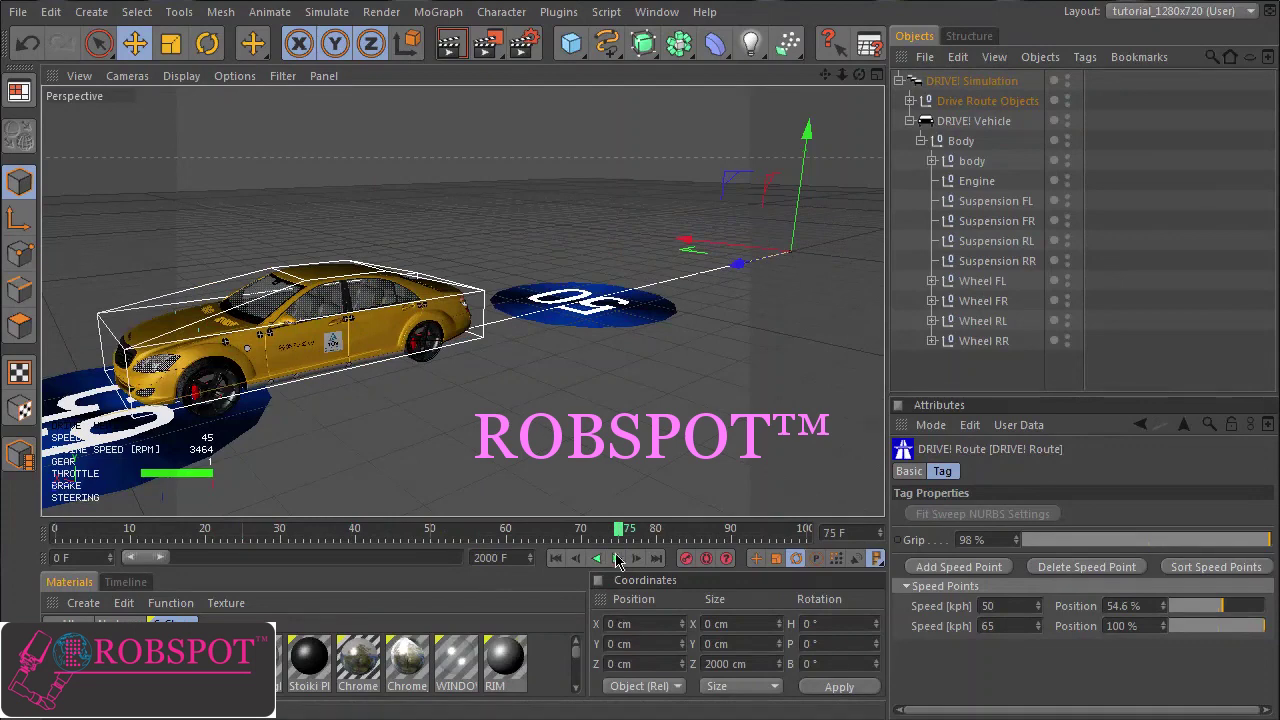
left_click(557, 558)
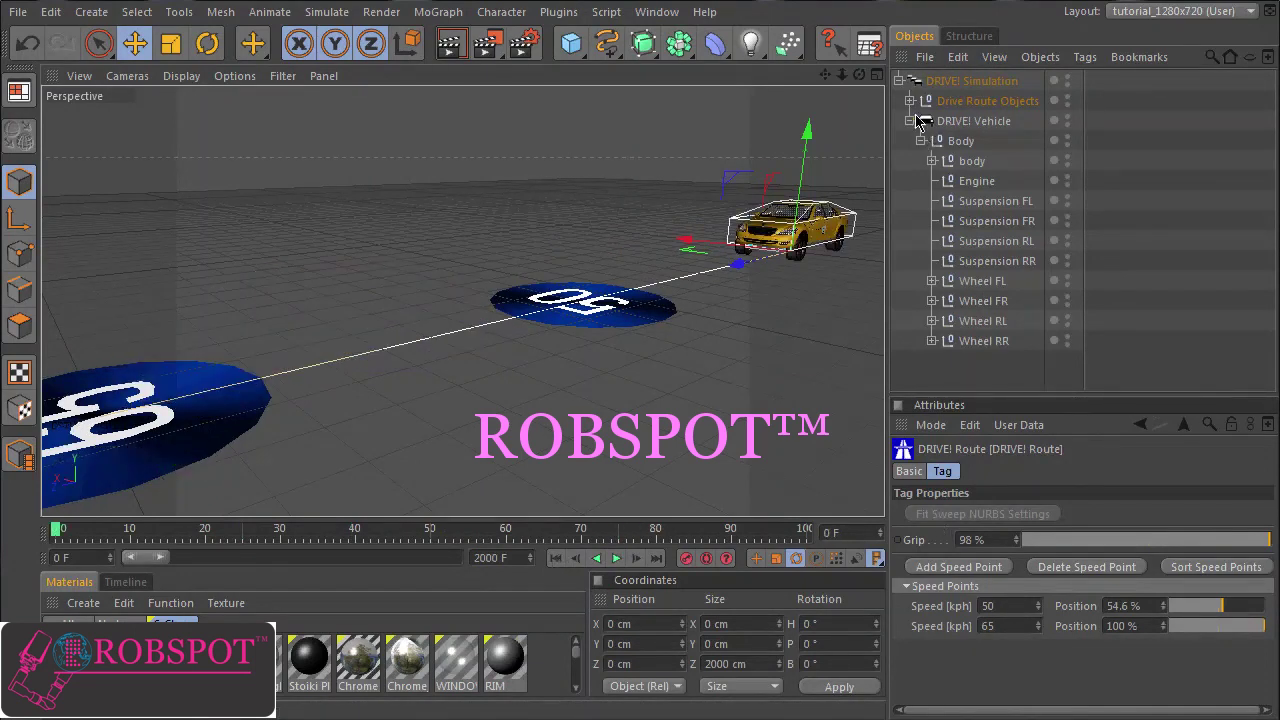
Step: Delete the Drive Route Objects group
left_click(985, 101)
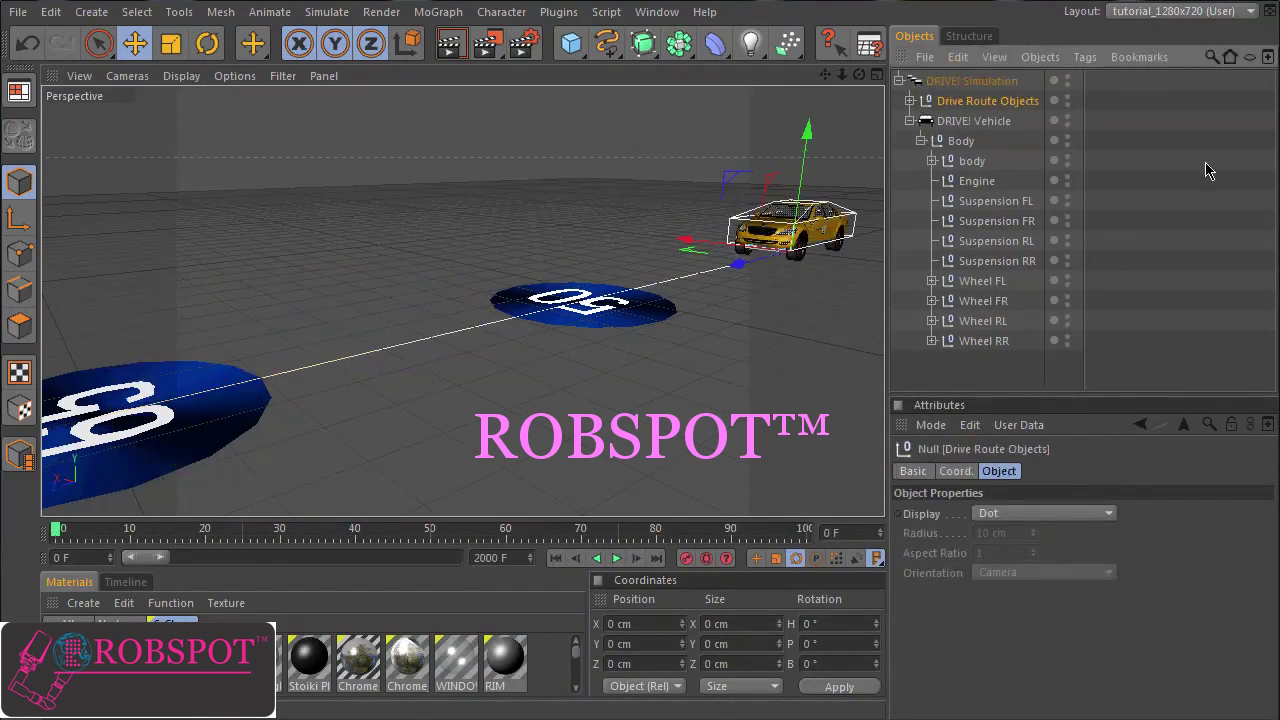
key("Delete")
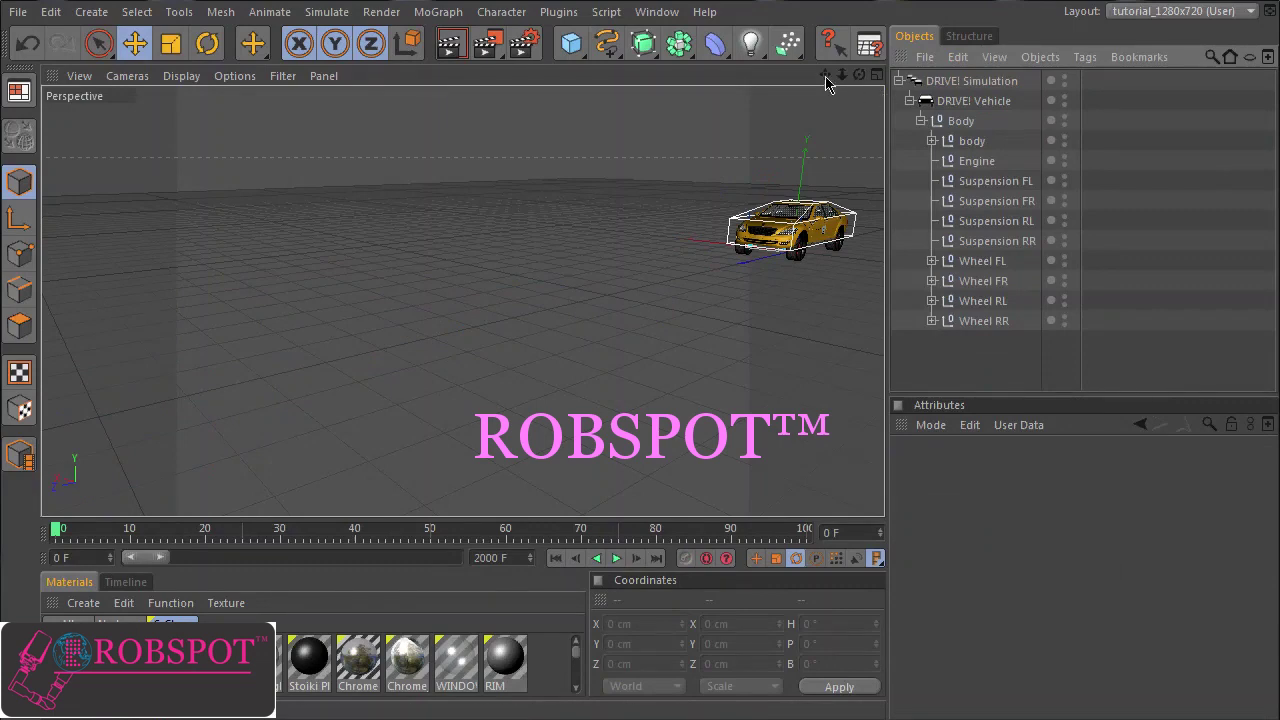
Step: Bring the car close in the perspective view and display the DRIVE! Vehicle's dynamics settings
left_click_drag(826, 76, 885, 525)
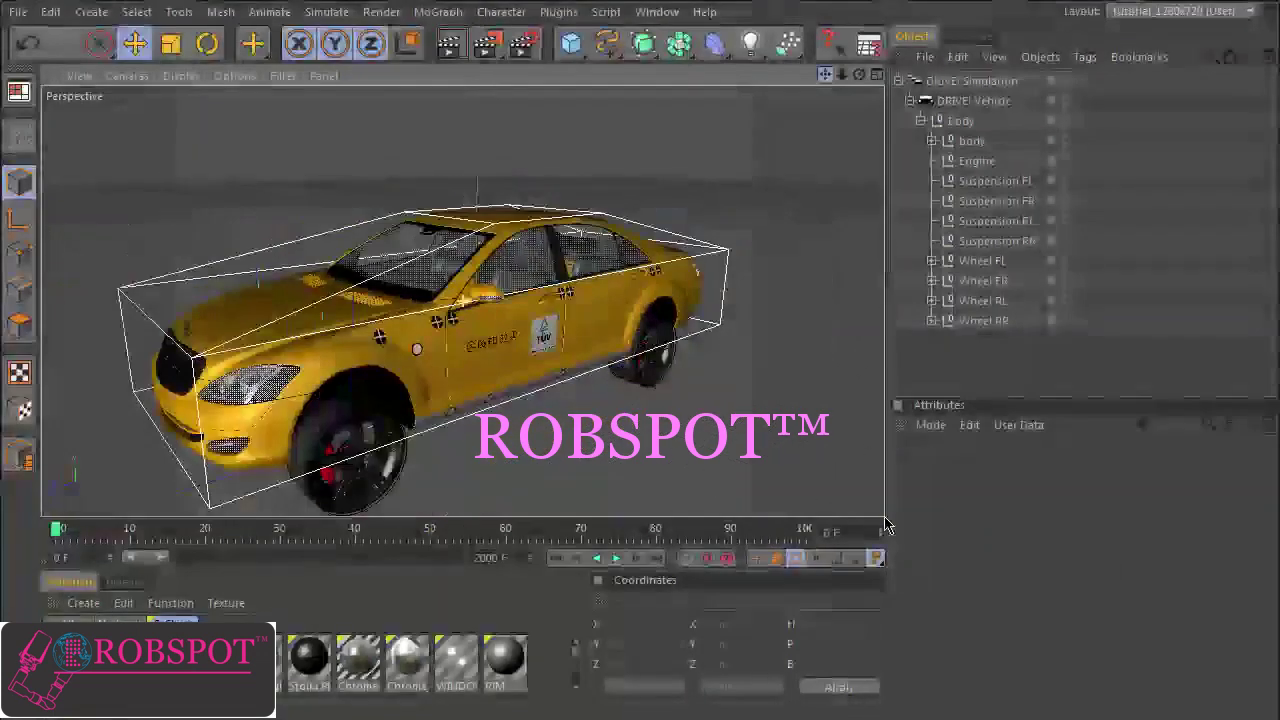
left_click_drag(826, 76, 885, 521)
left_click(978, 101)
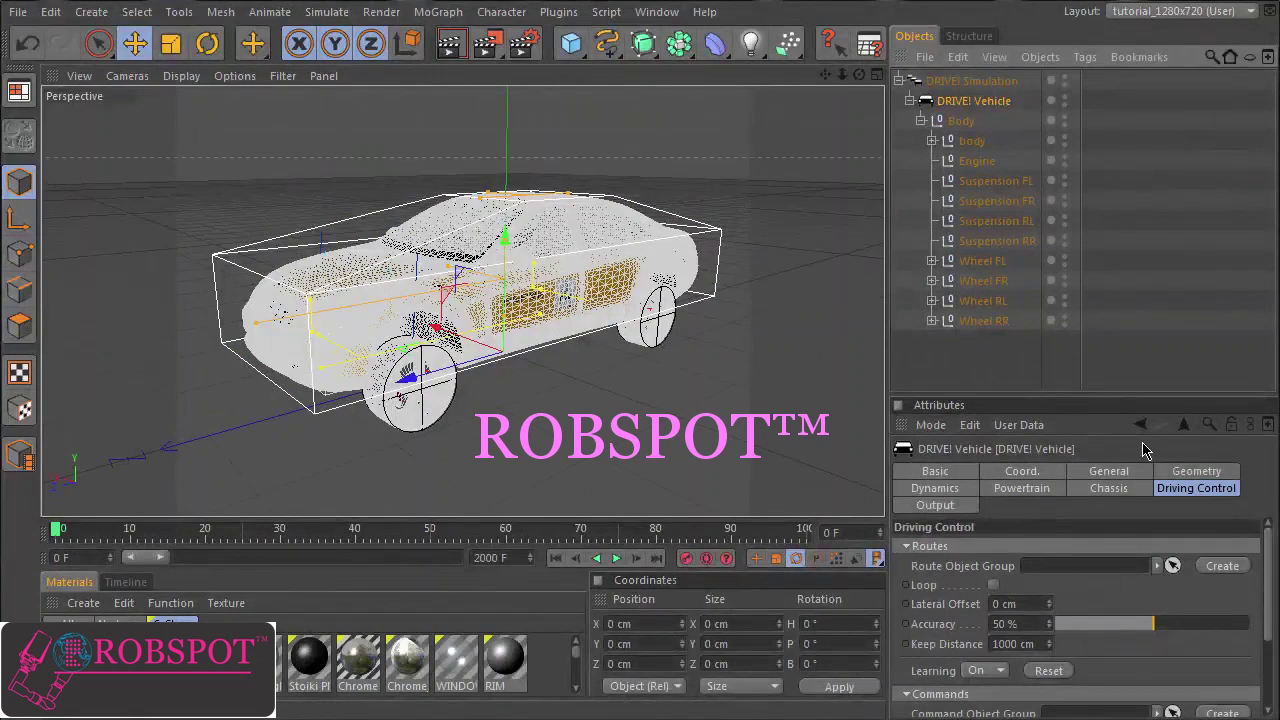
left_click(935, 489)
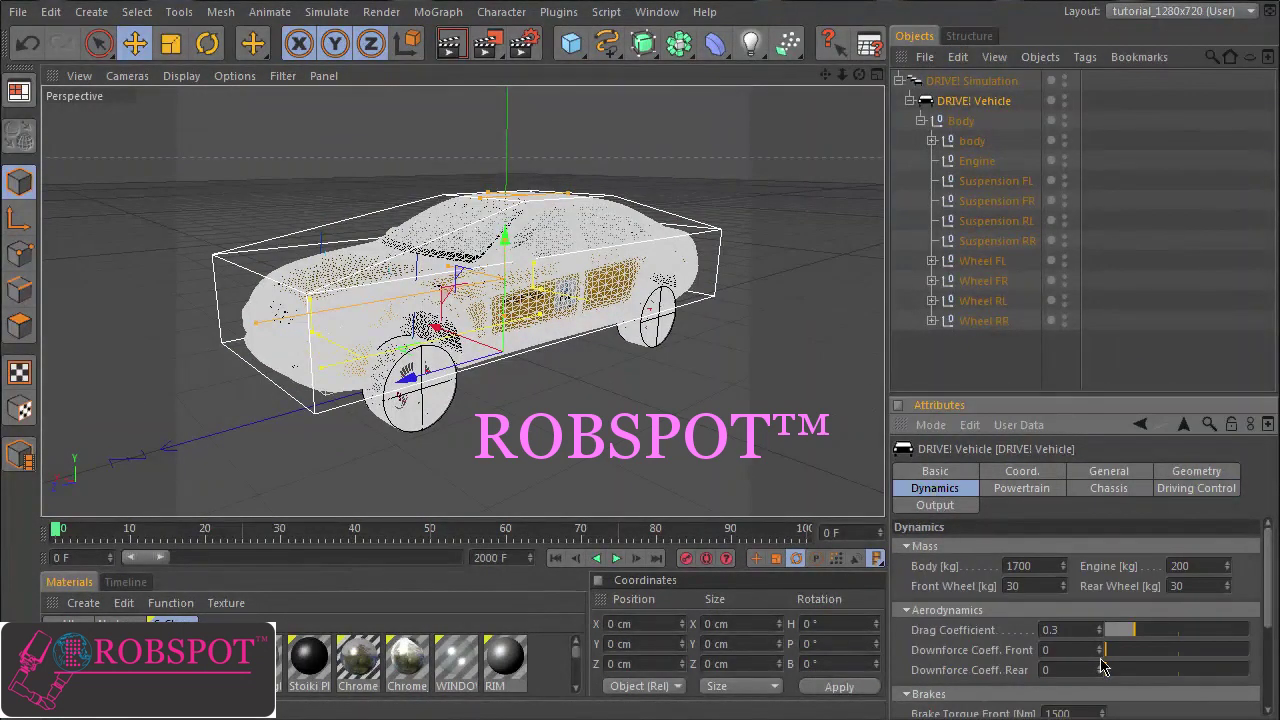
left_click_drag(1096, 396, 1096, 345)
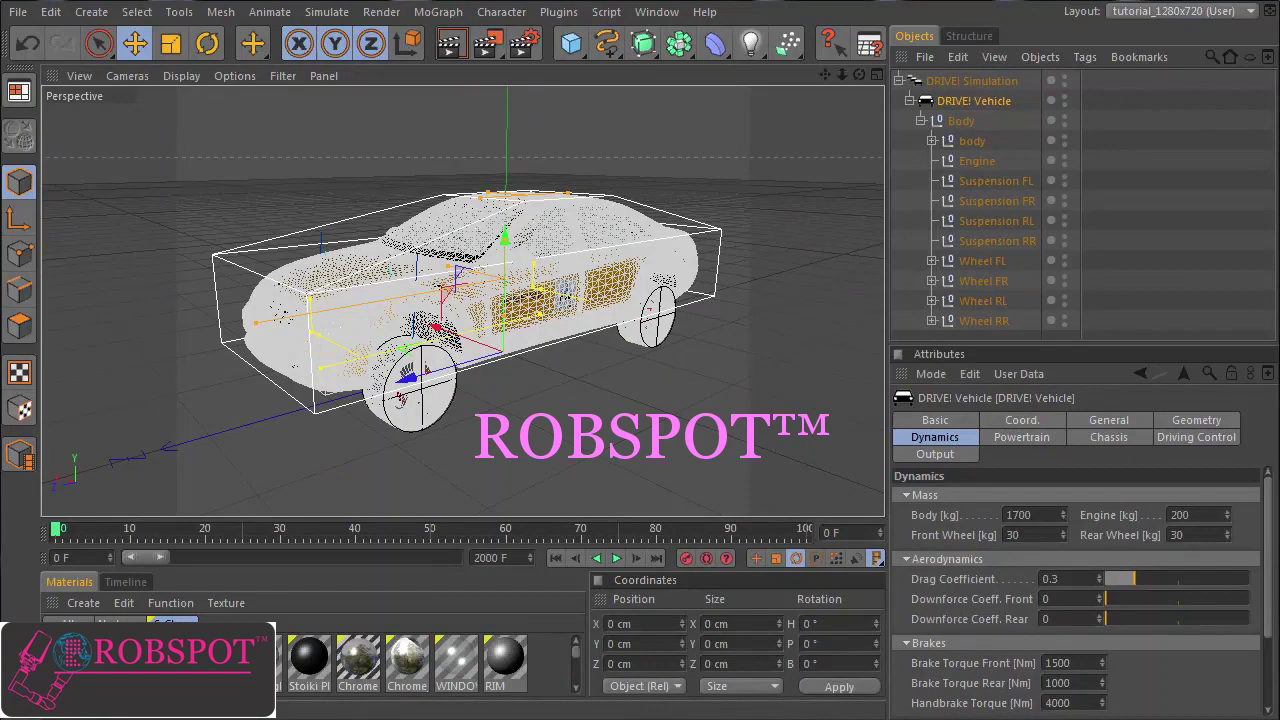
Step: Look up the S 500's cw value on the Mercedes-Benz technical data page and set the vehicle's Drag Coefficient to 0.27
key("alt+Tab")
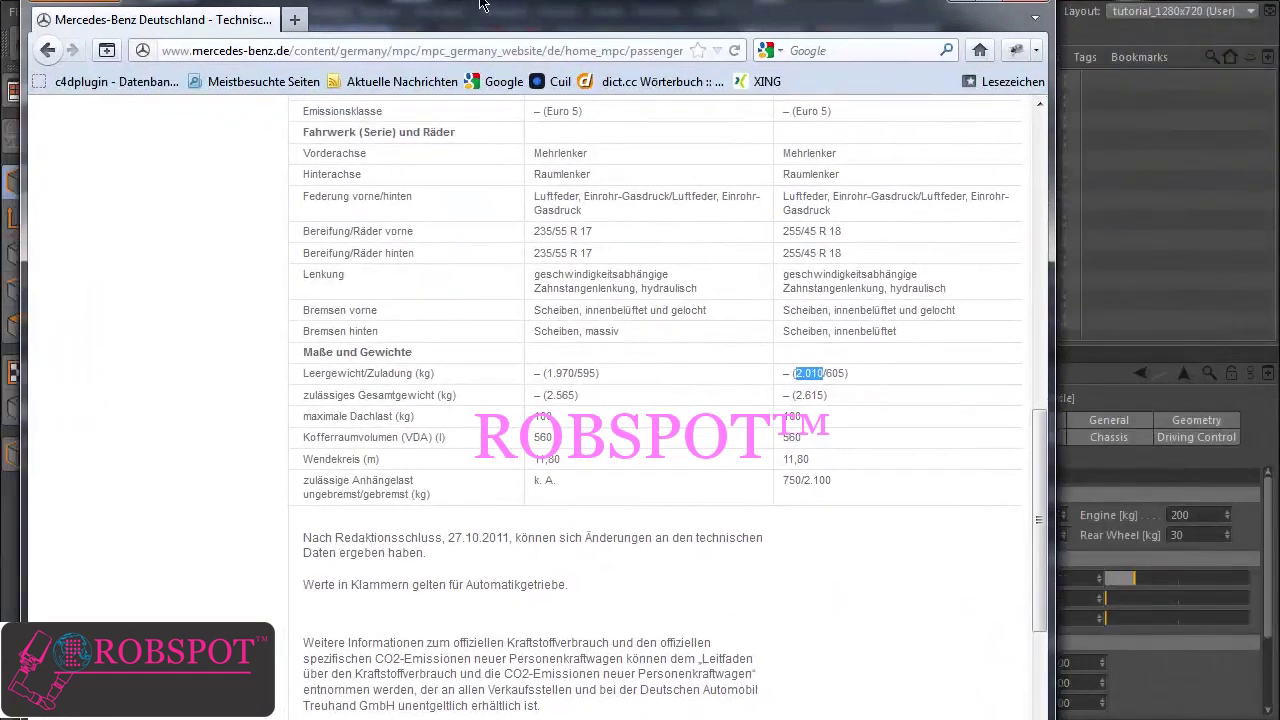
left_click_drag(480, 5, 479, 2)
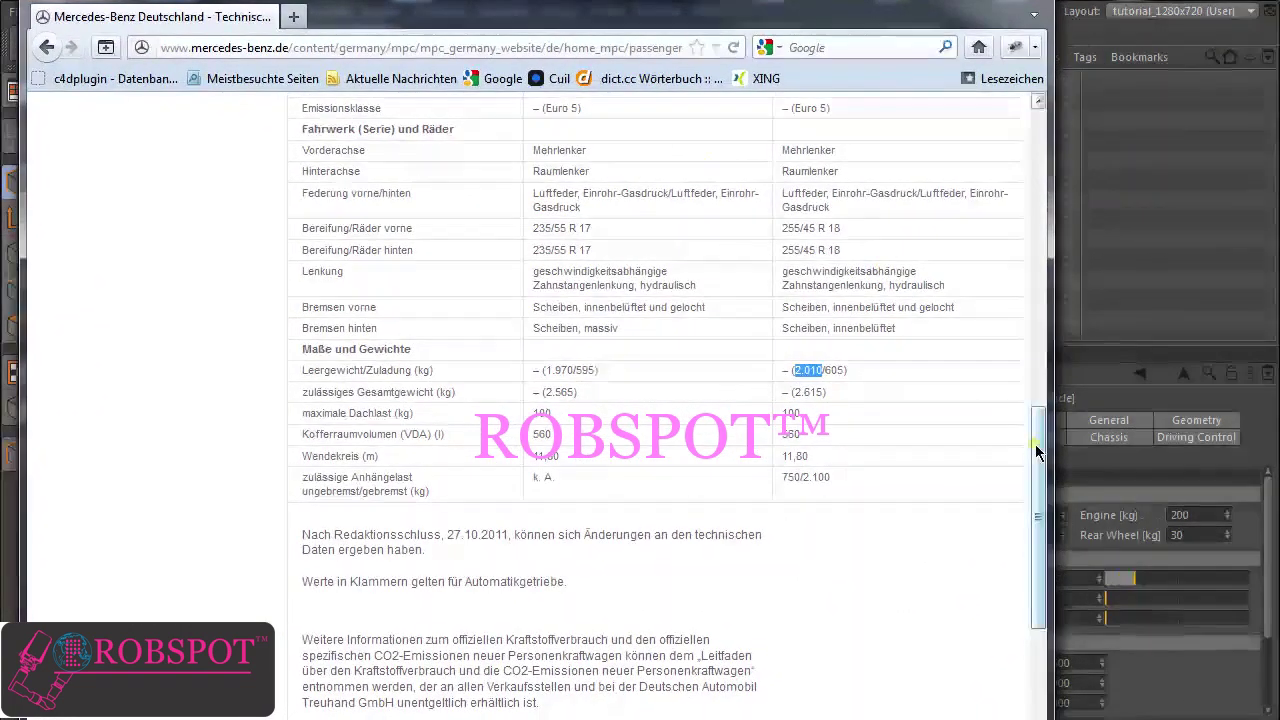
left_click_drag(1035, 444, 1035, 304)
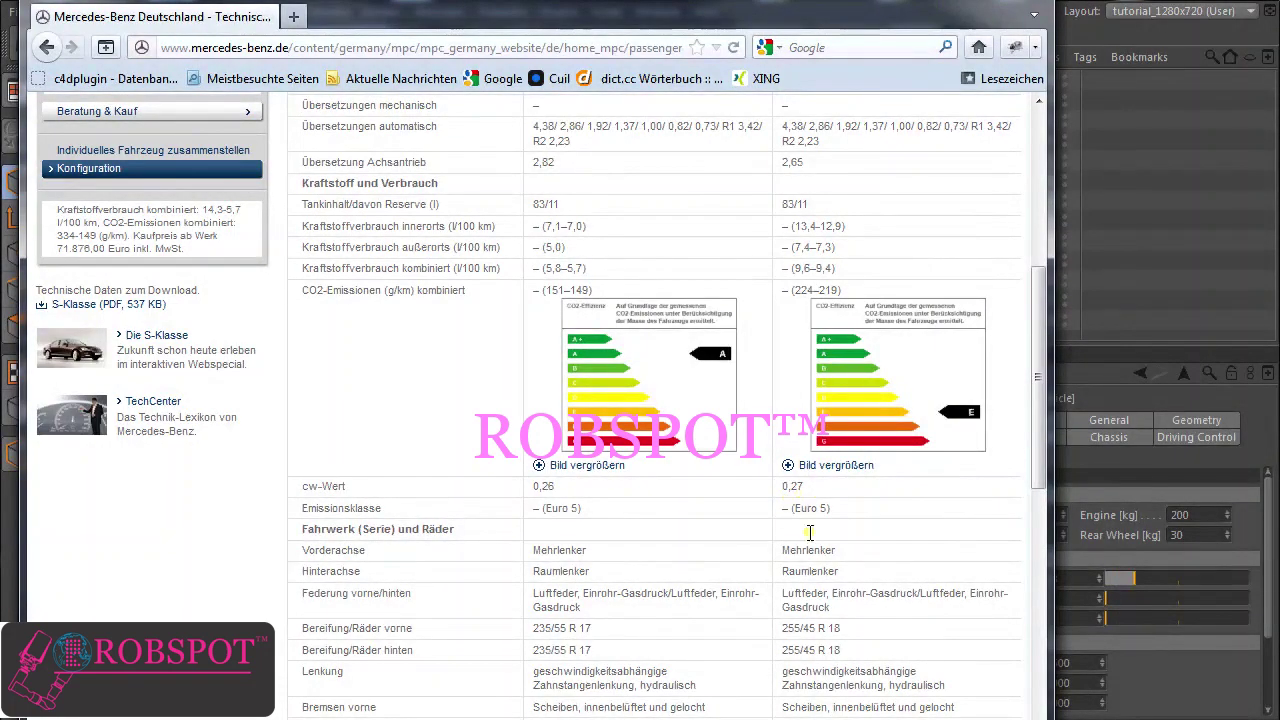
left_click(1192, 694)
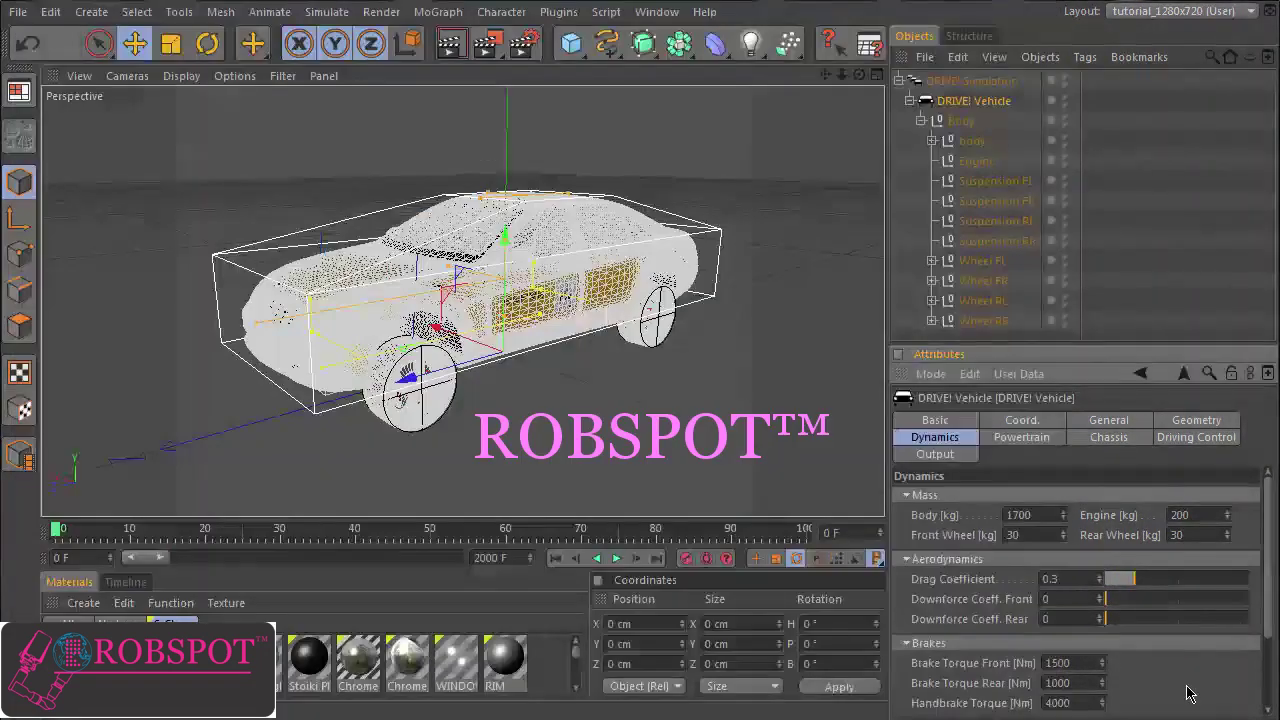
left_click(1052, 579)
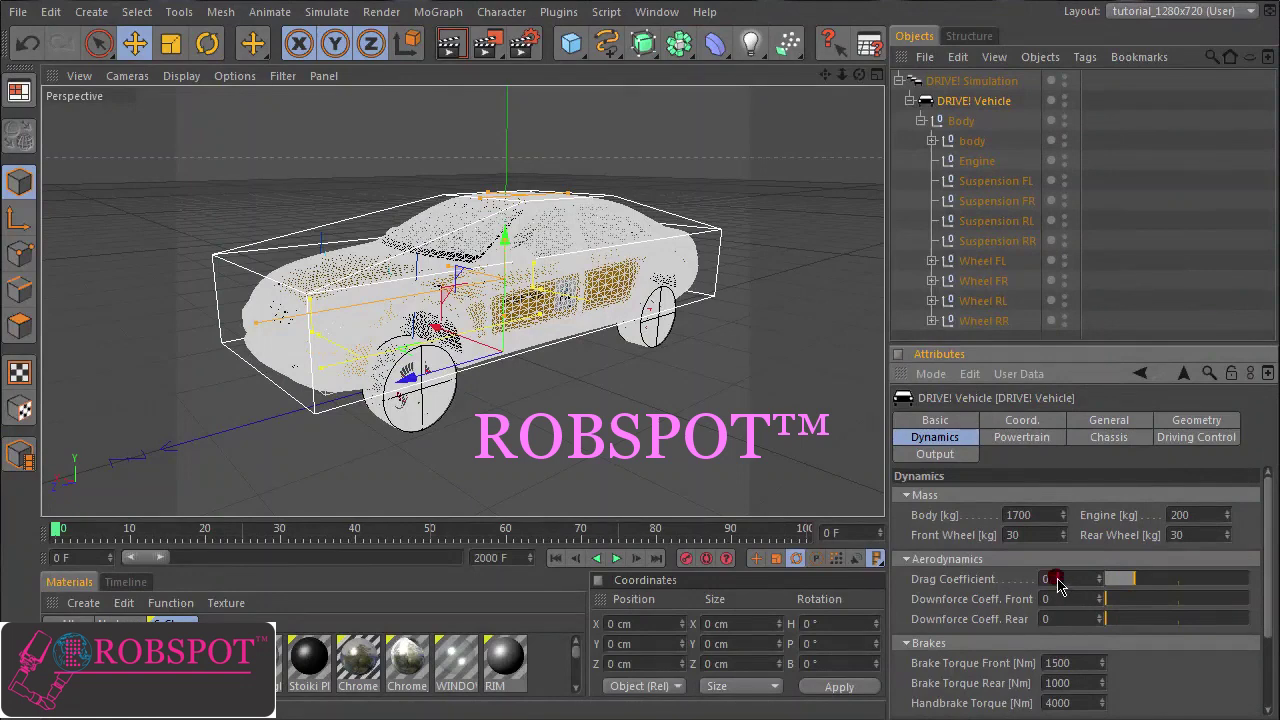
type("27")
Step: Examine the vehicle's brake torque and tyre stiffness settings
left_click_drag(1274, 630, 1275, 658)
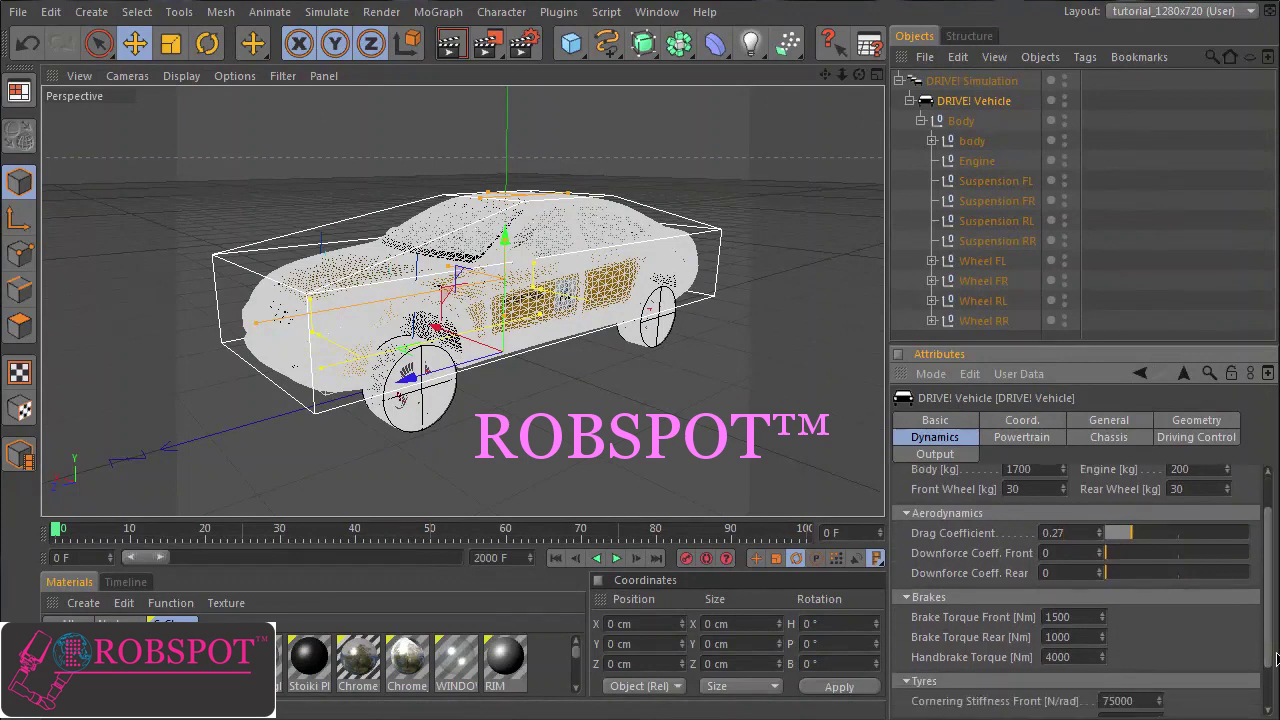
scroll(1245, 648, "down", 2)
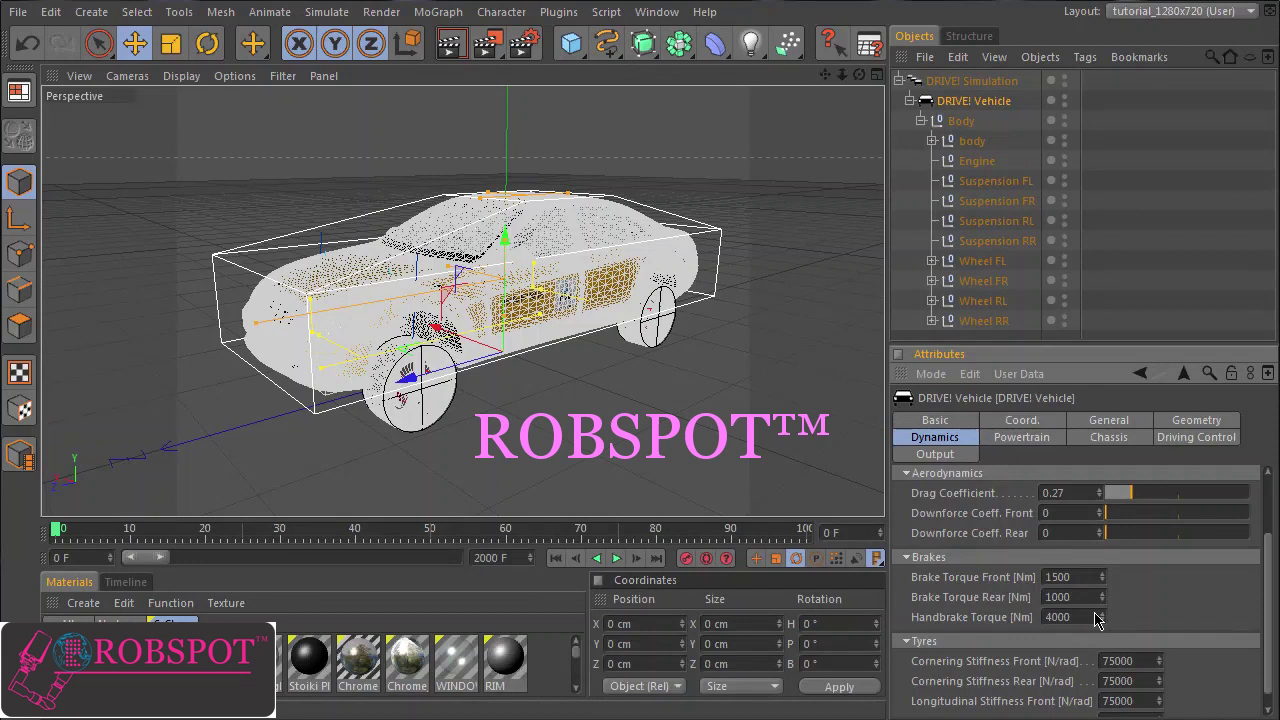
scroll(1272, 618, "down", 1)
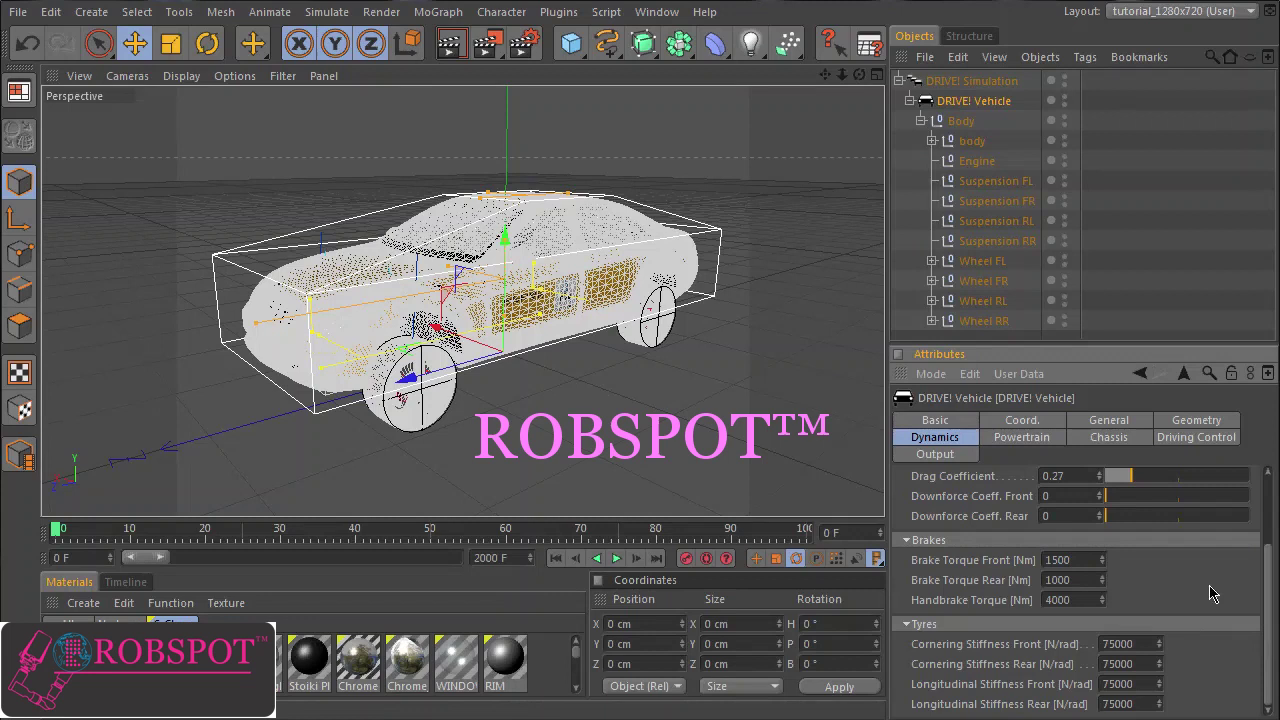
Step: Look up the S 500's rated torque on the Mercedes-Benz page and set the powertrain's Max. Torque to 700 Nm
left_click(1022, 438)
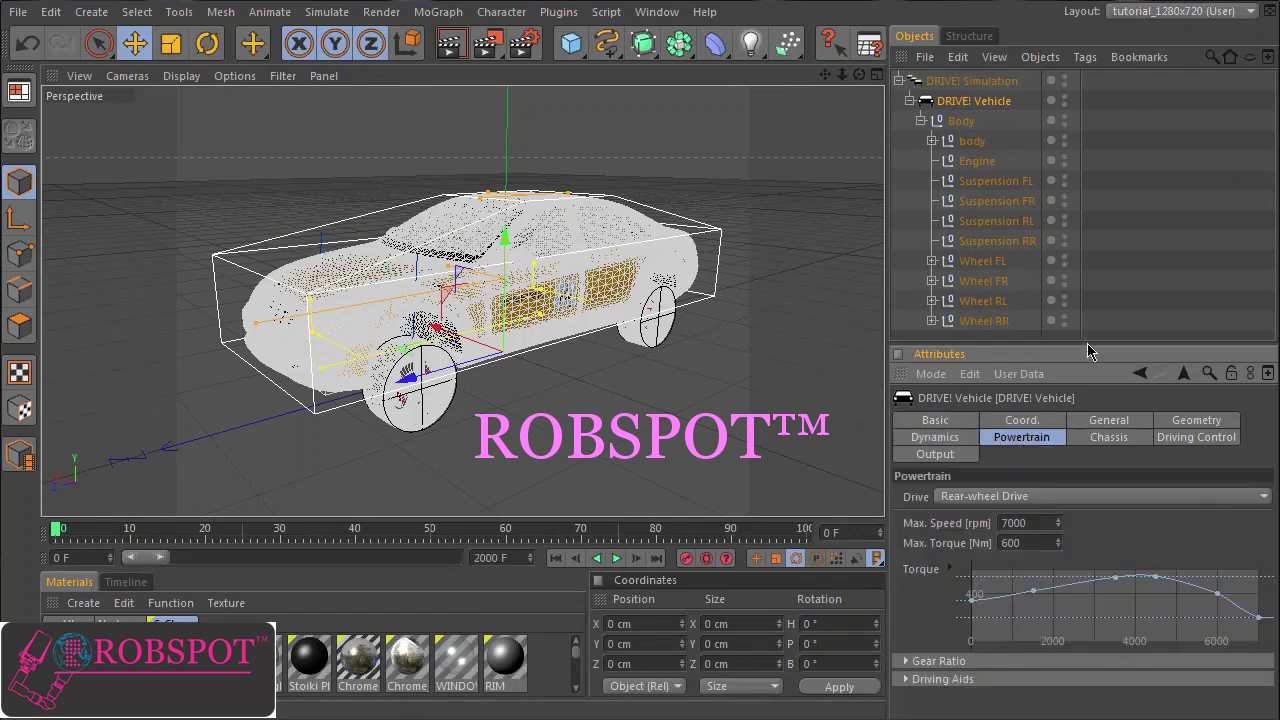
left_click_drag(1087, 343, 1087, 253)
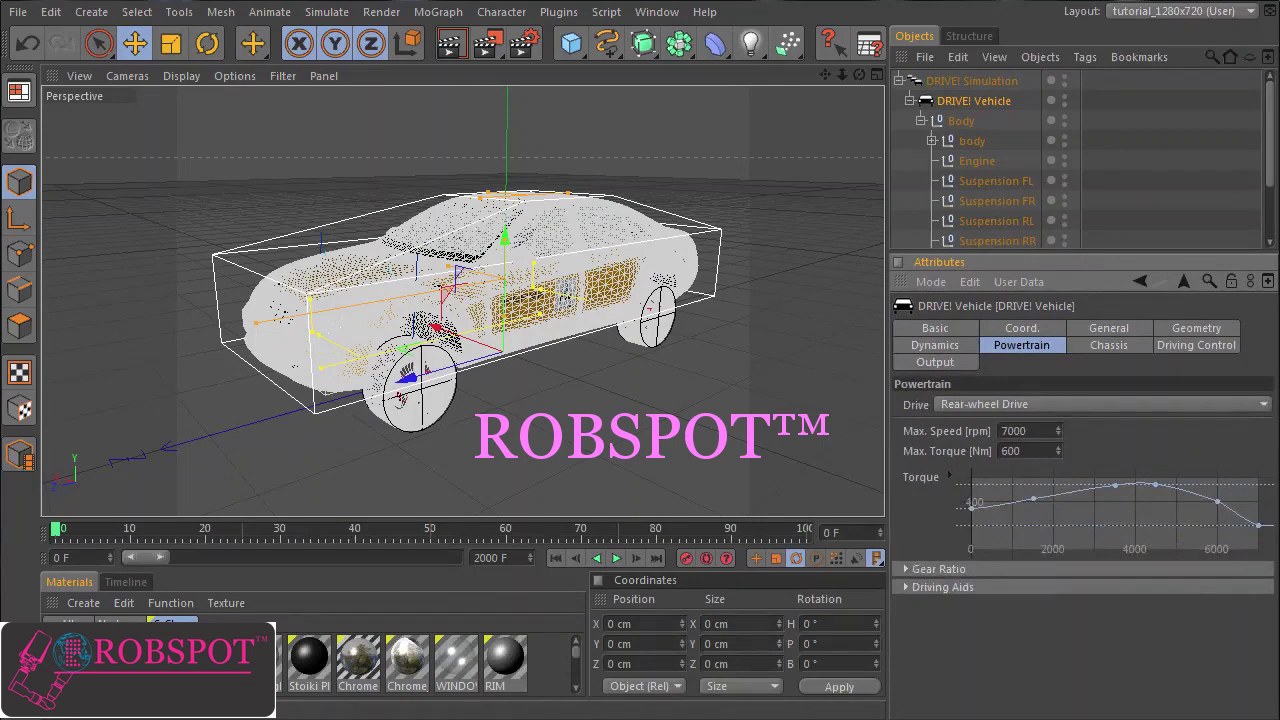
key("alt+Tab")
left_click_drag(1043, 420, 1043, 315)
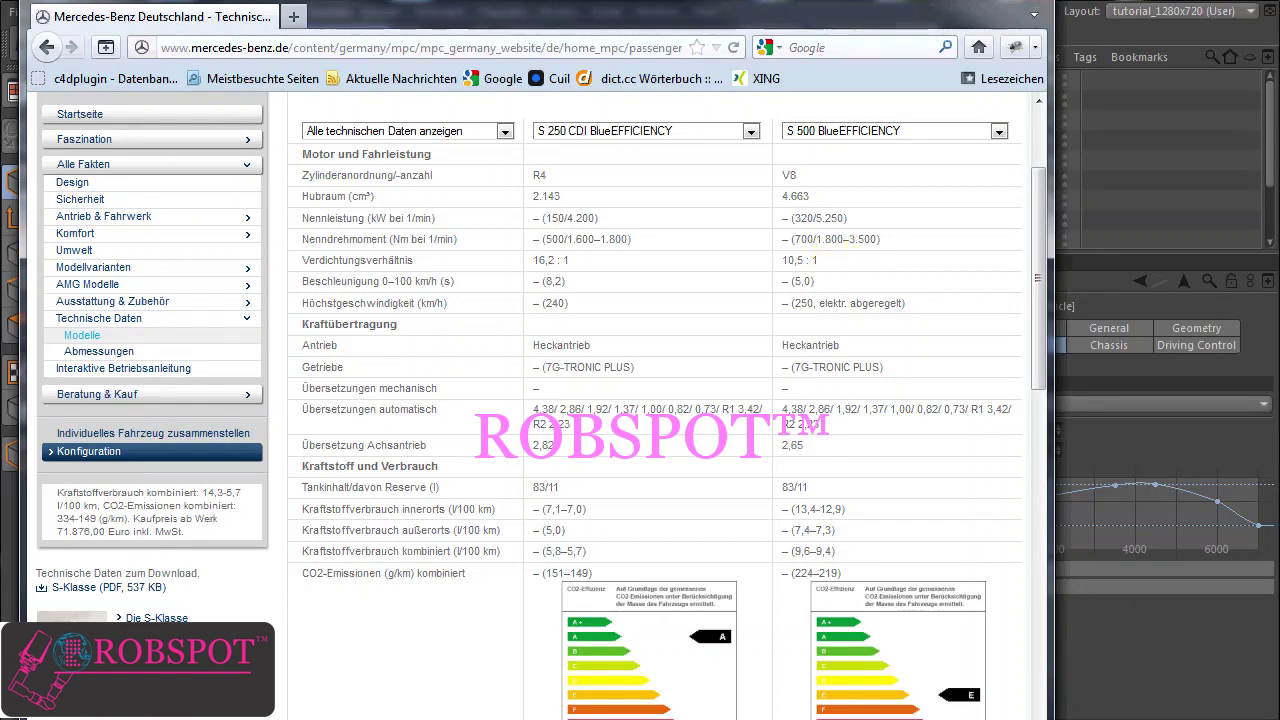
left_click(1064, 278)
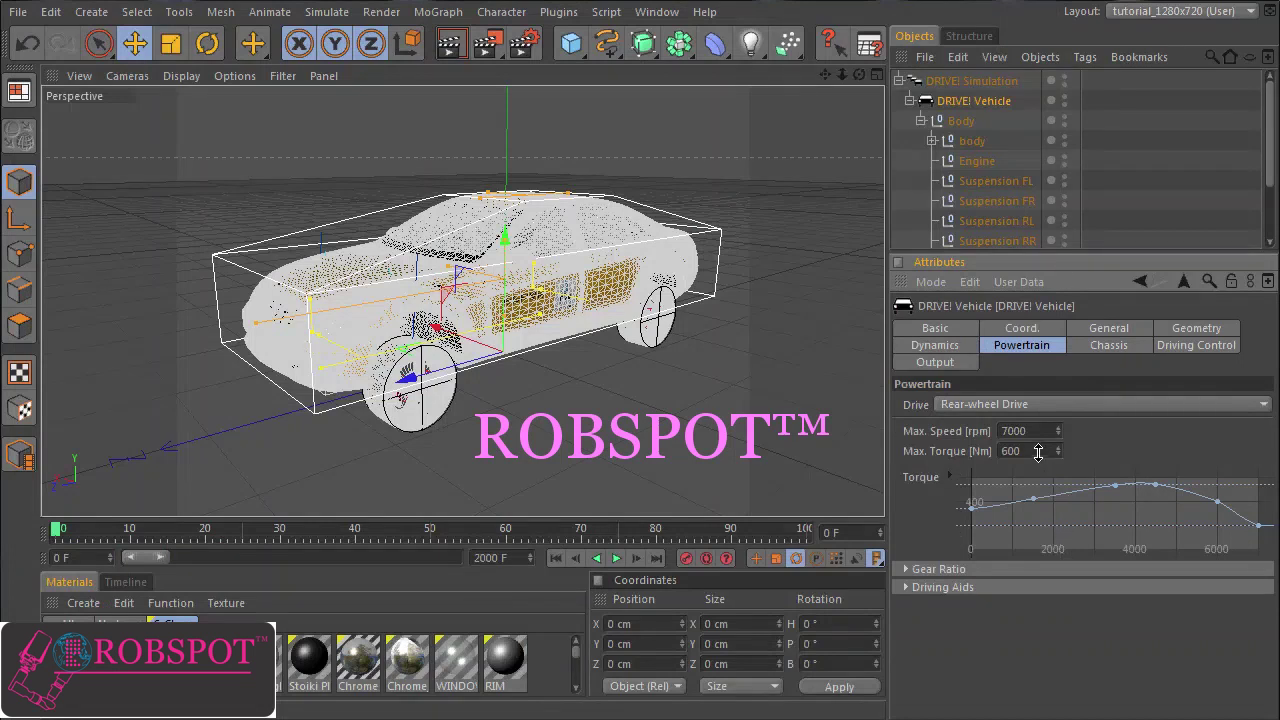
left_click_drag(1030, 451, 958, 451)
type("700")
key("Return")
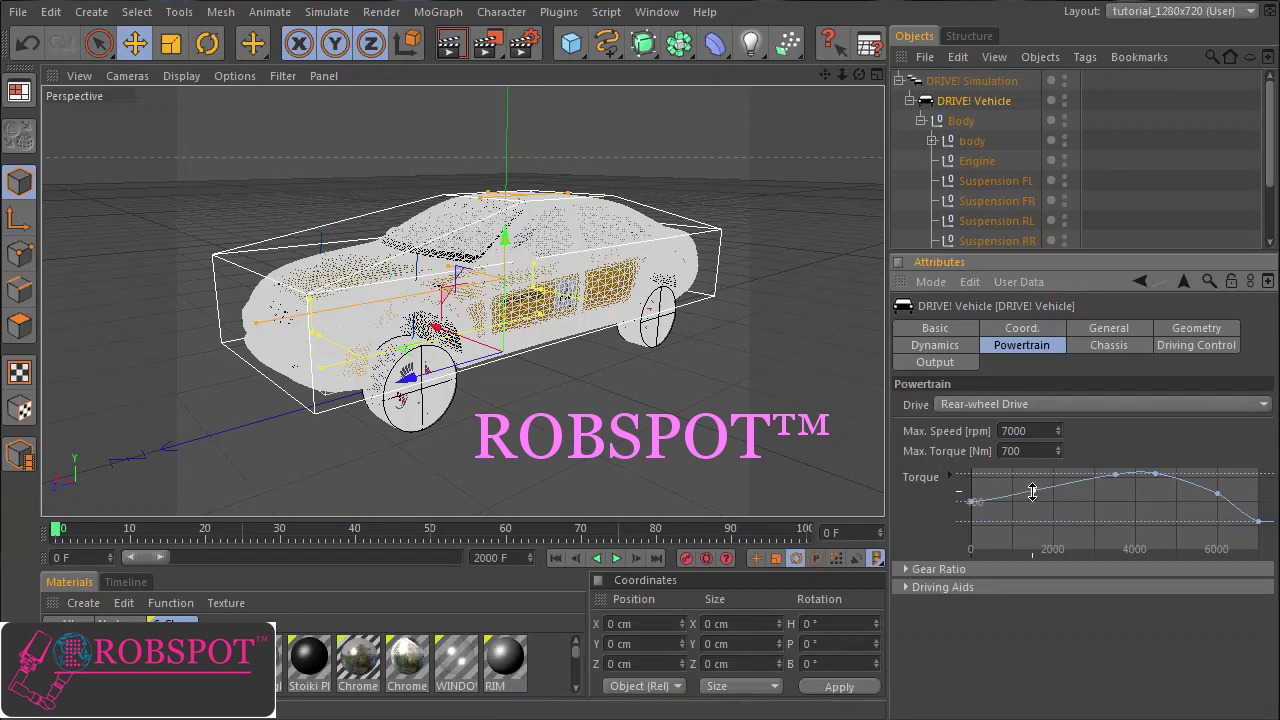
Step: Set Max. Speed to 6000 rpm and reshape the torque curve, without its middle point, to peak between about 1800 and 3500 rpm
left_click_drag(1036, 491, 1049, 476)
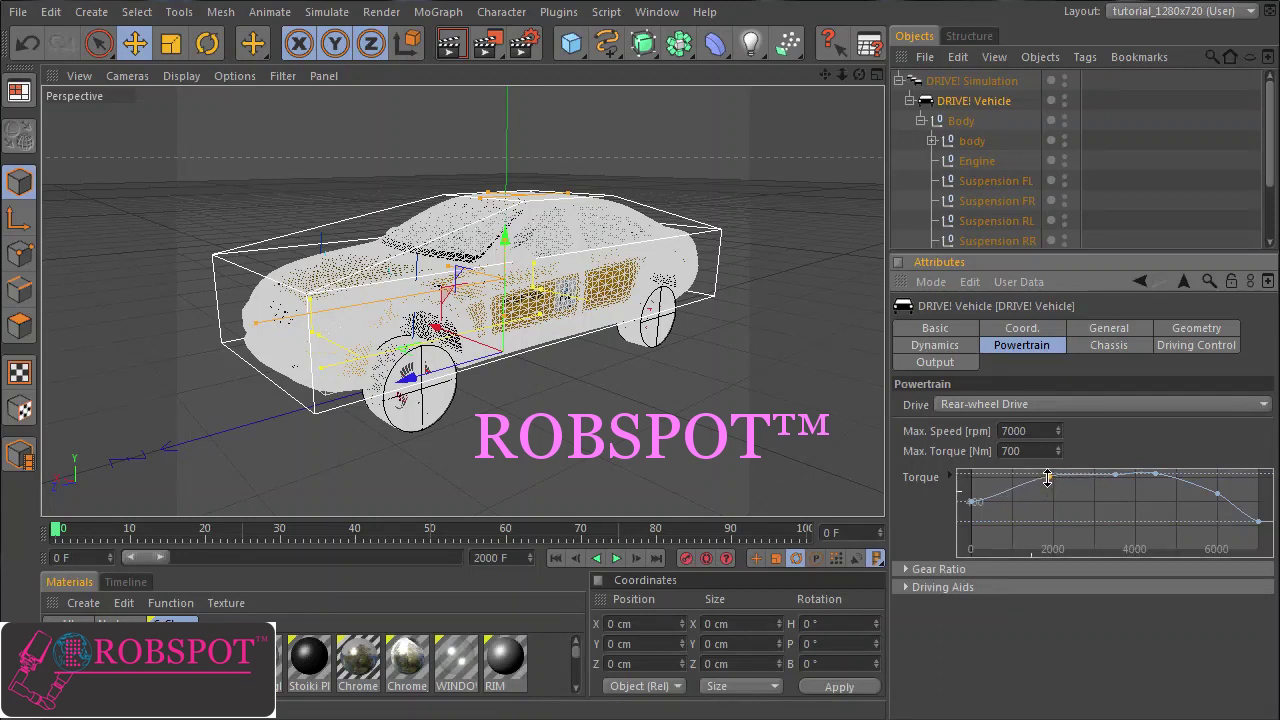
right_click(1116, 477)
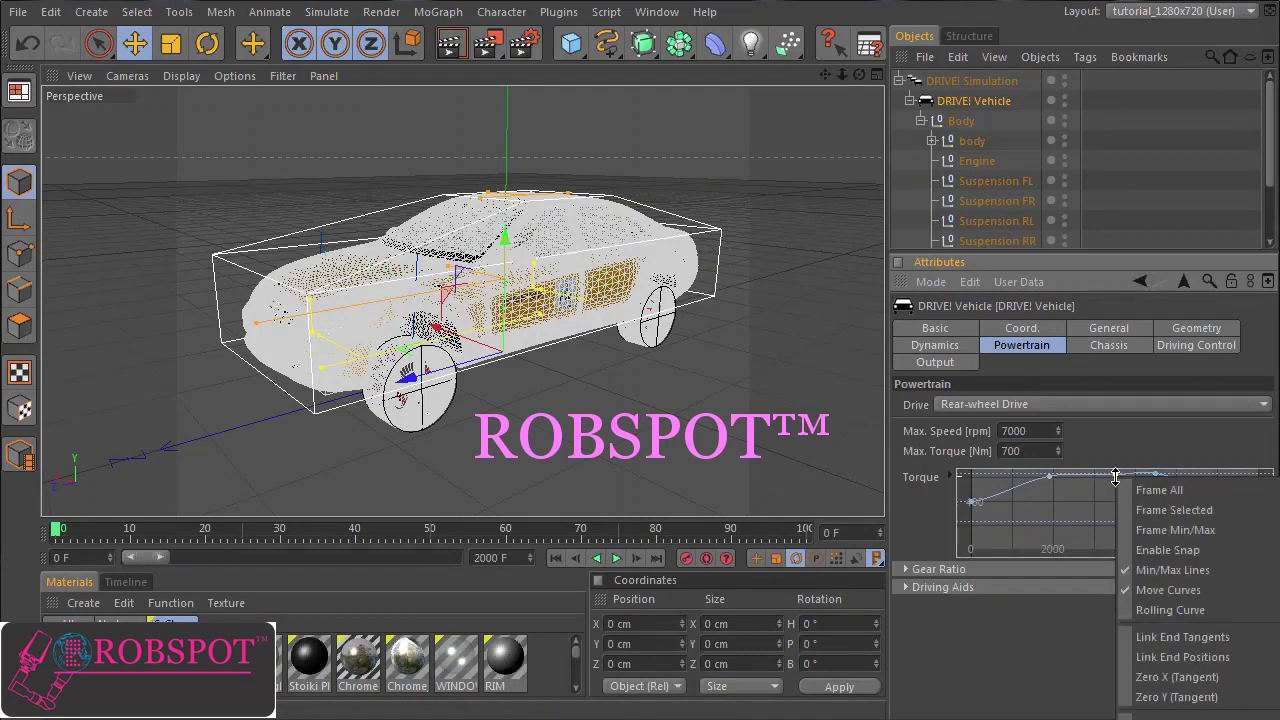
key("Escape")
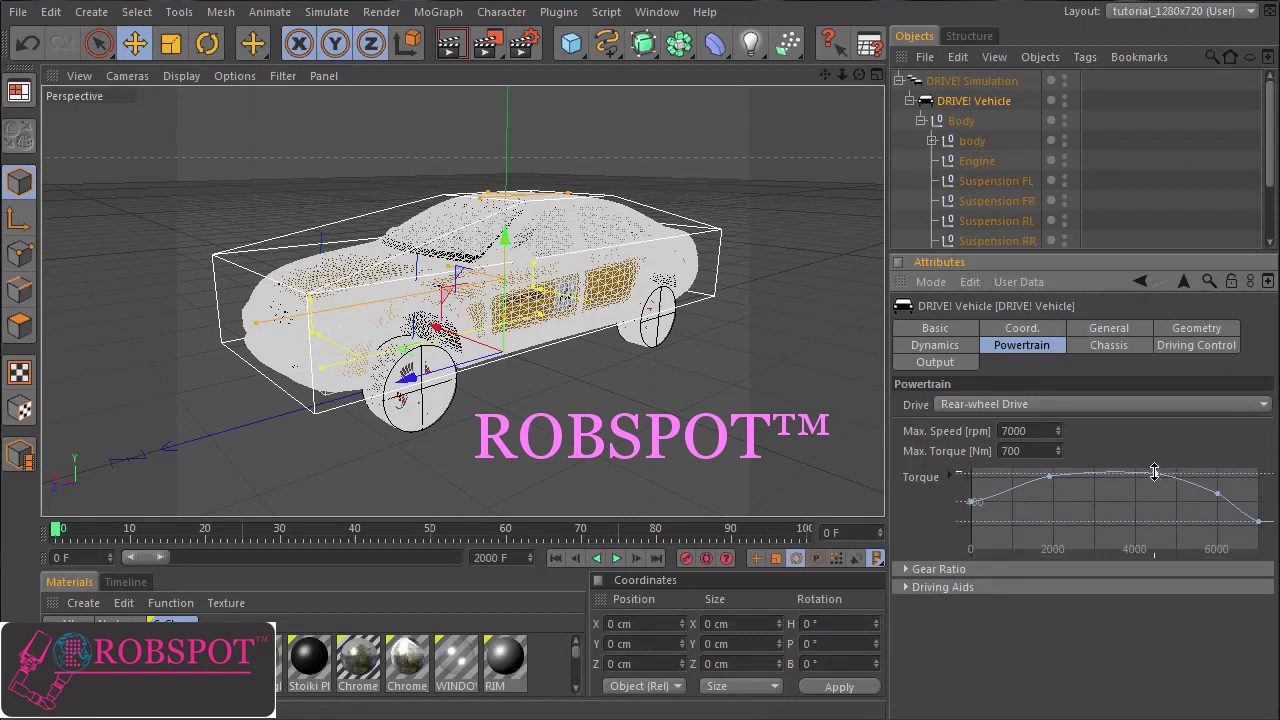
left_click_drag(1155, 472, 1128, 473)
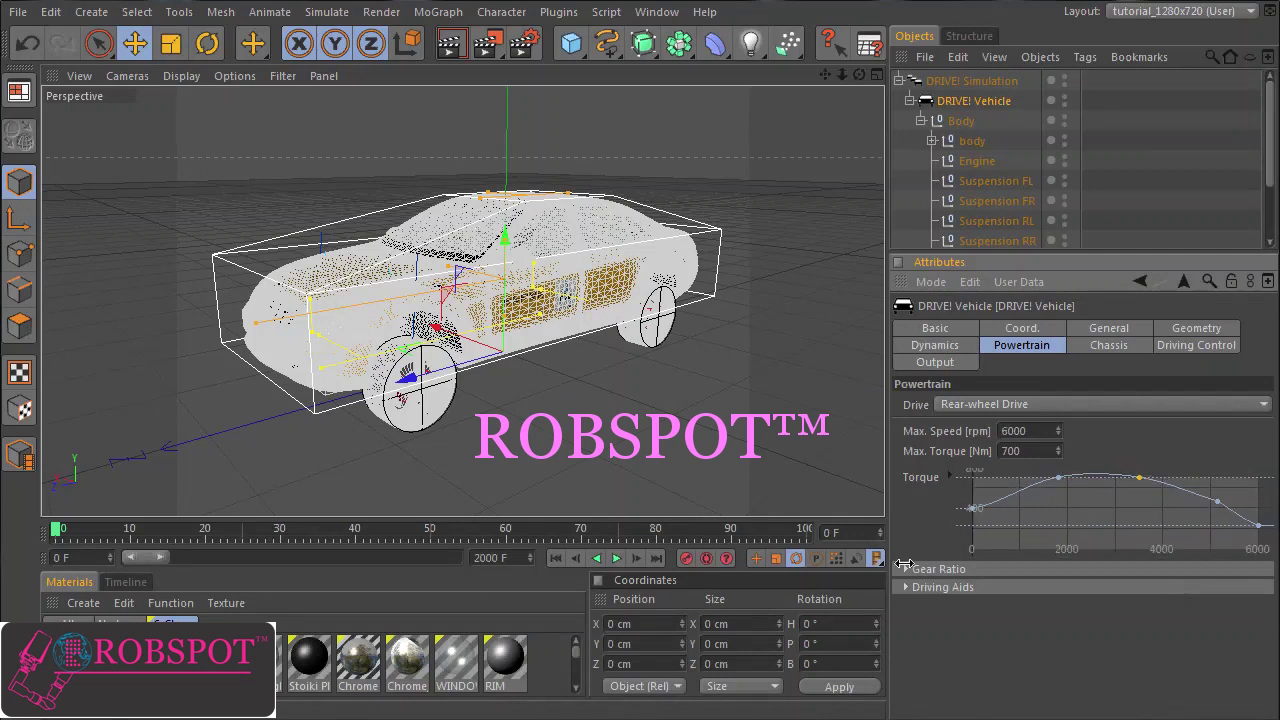
Step: Compare the vehicle's gear ratios with the S 500's on the Mercedes-Benz page and set Number of Gears to 7
left_click(905, 568)
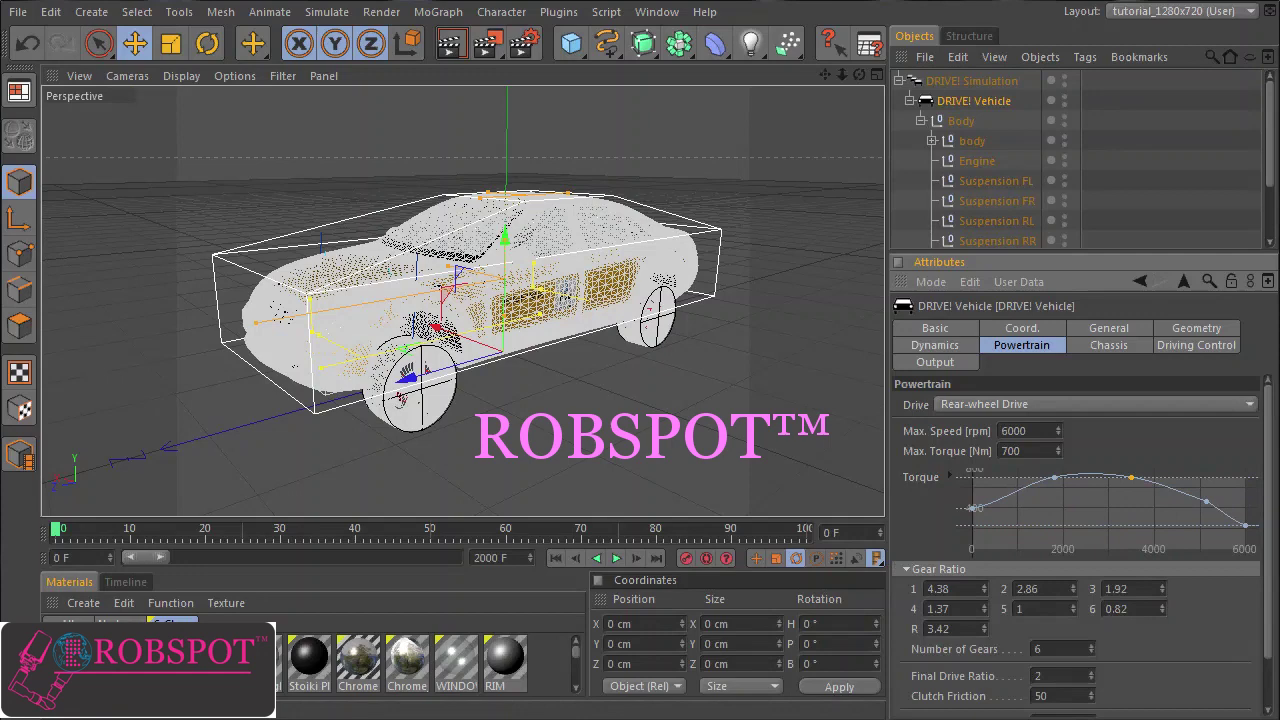
key("alt+Tab")
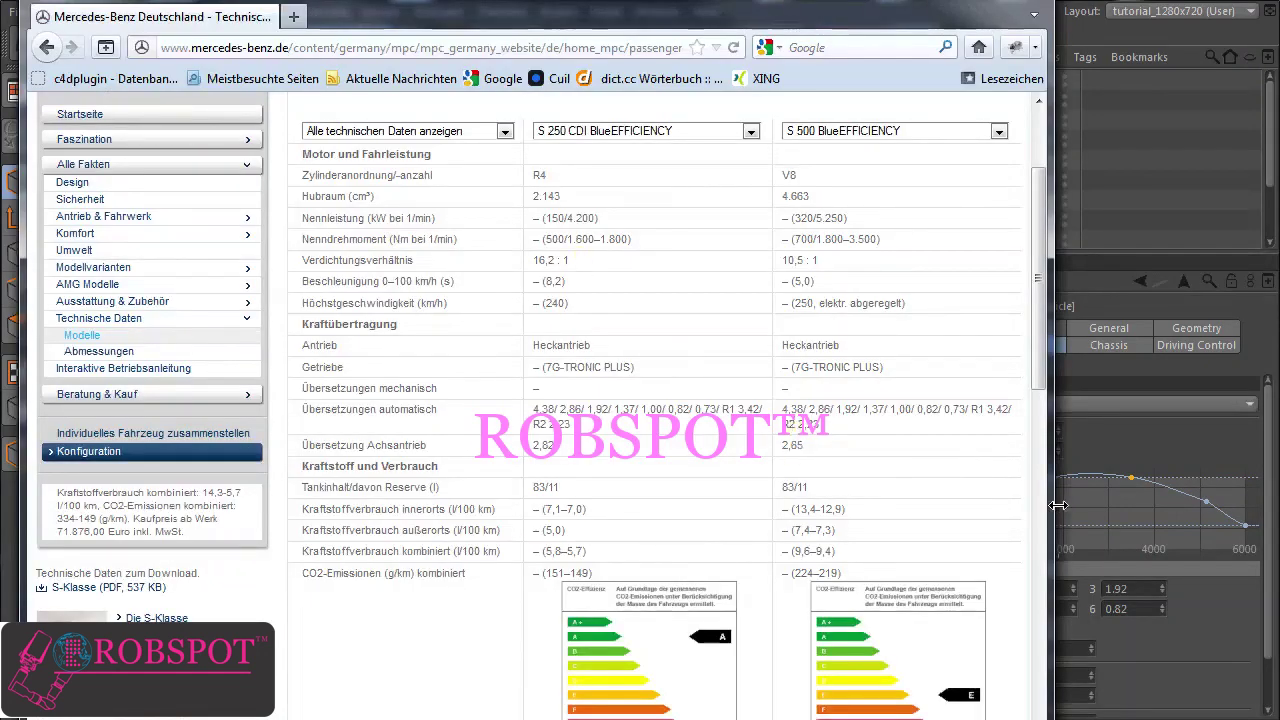
left_click_drag(1049, 507, 990, 505)
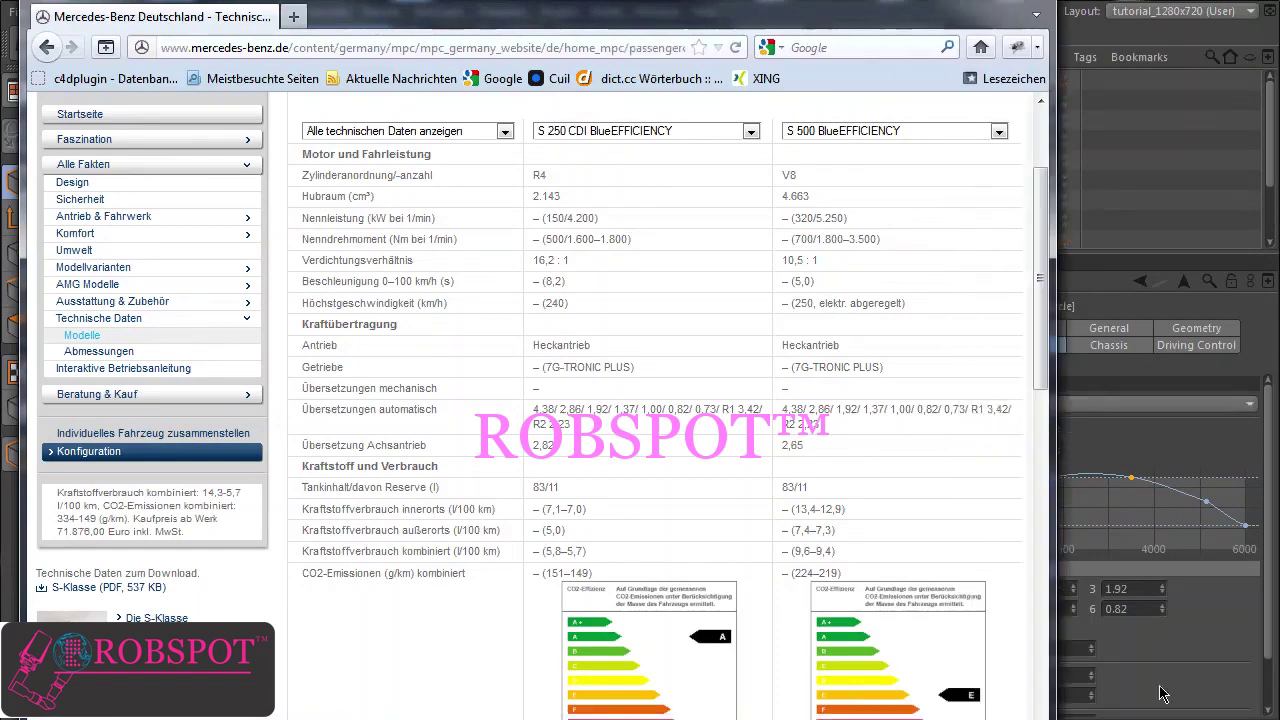
left_click(1175, 672)
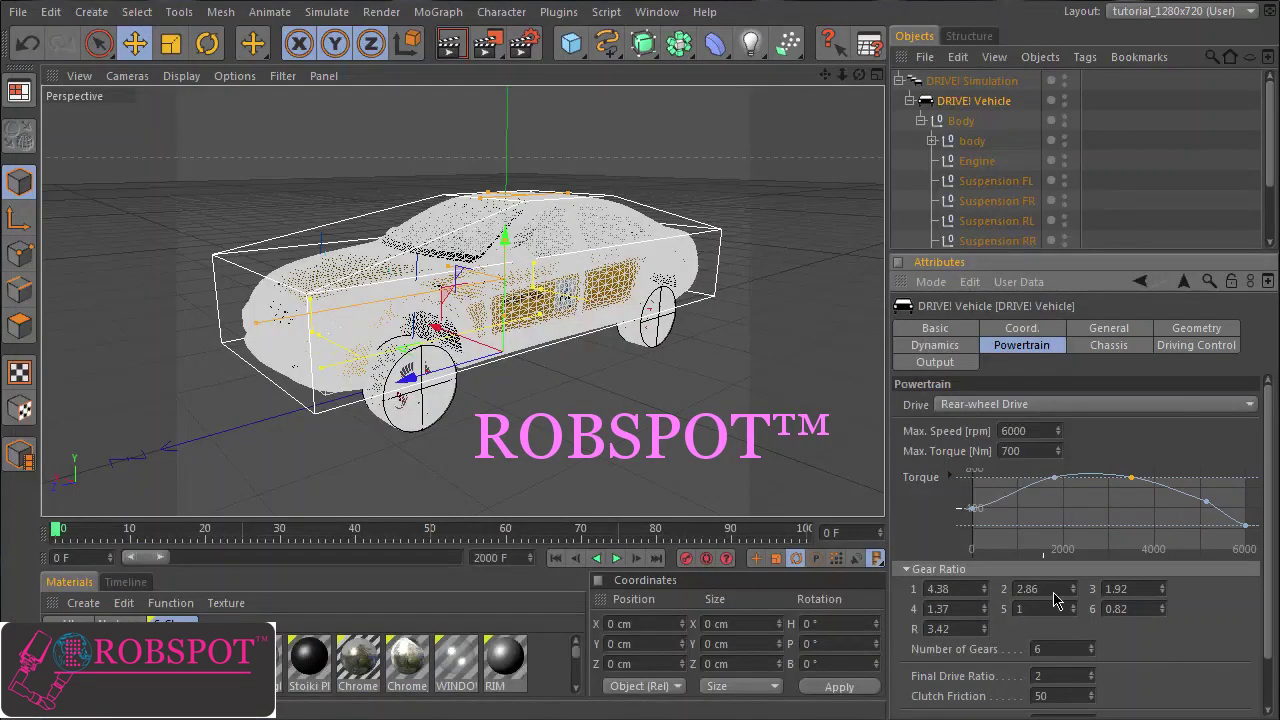
key("alt+Tab")
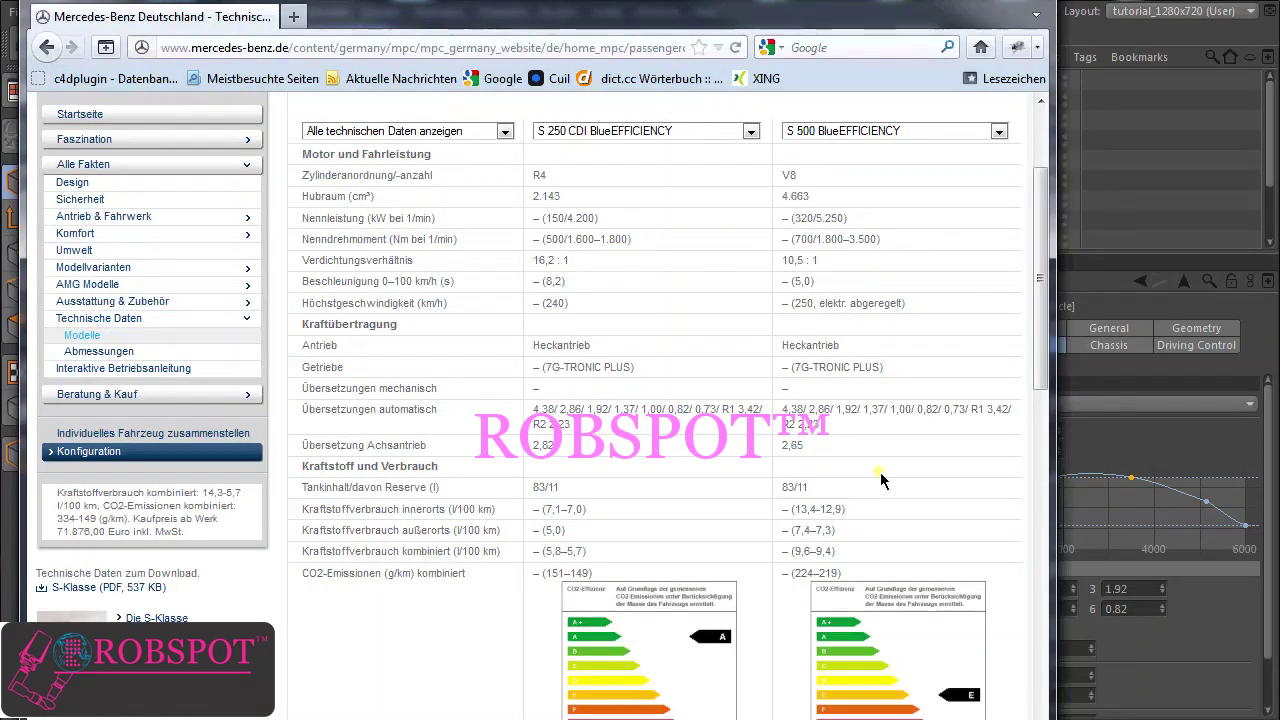
left_click_drag(1046, 566, 988, 538)
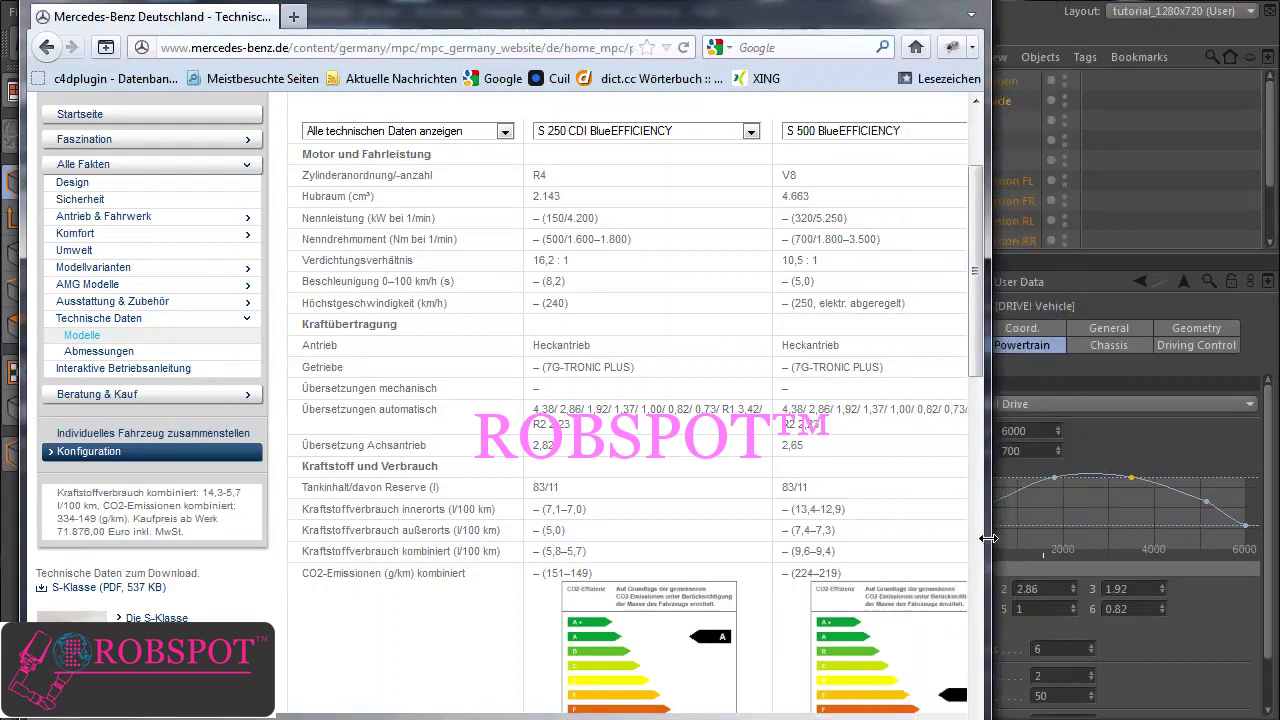
left_click(1208, 643)
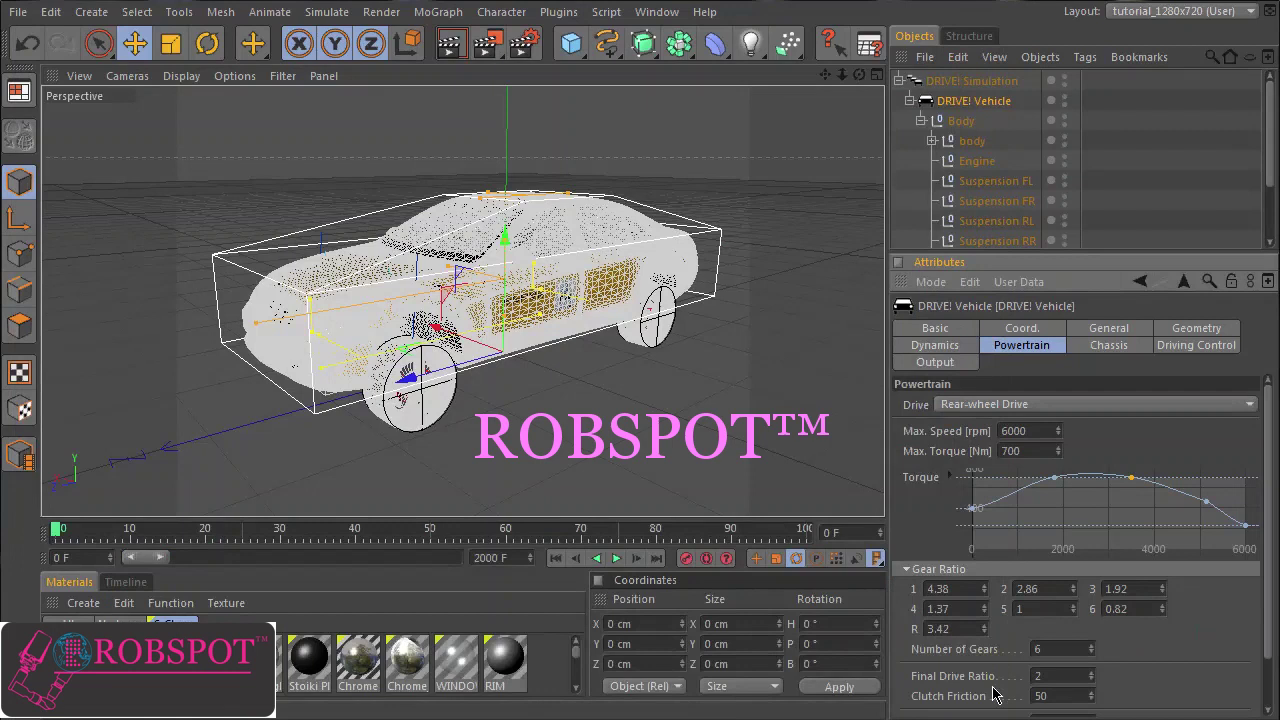
left_click(1092, 646)
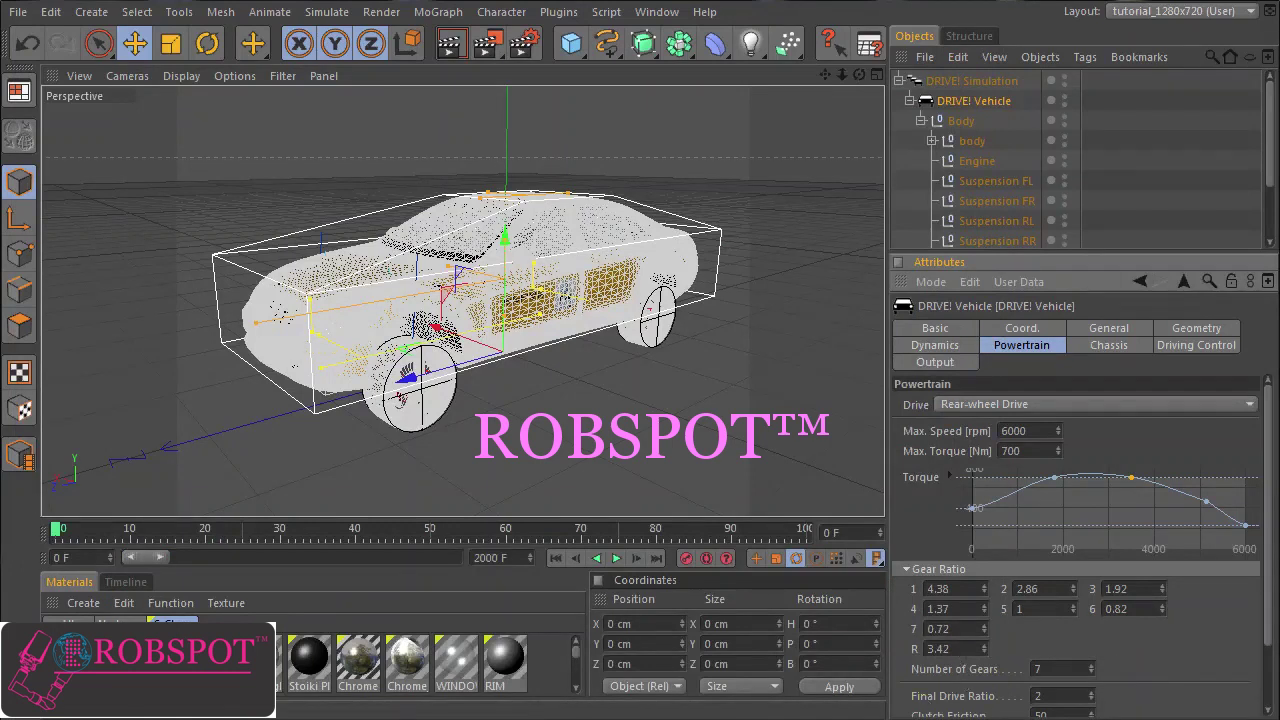
key("alt+Tab")
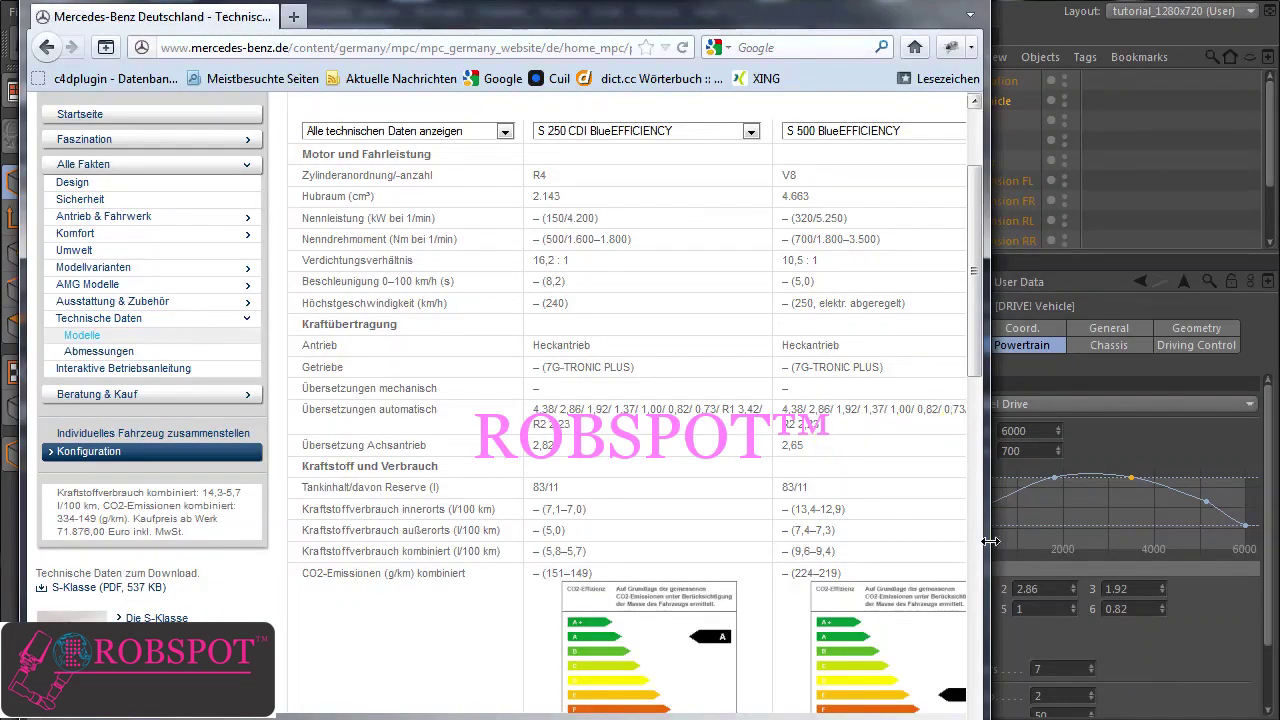
key("alt+Tab")
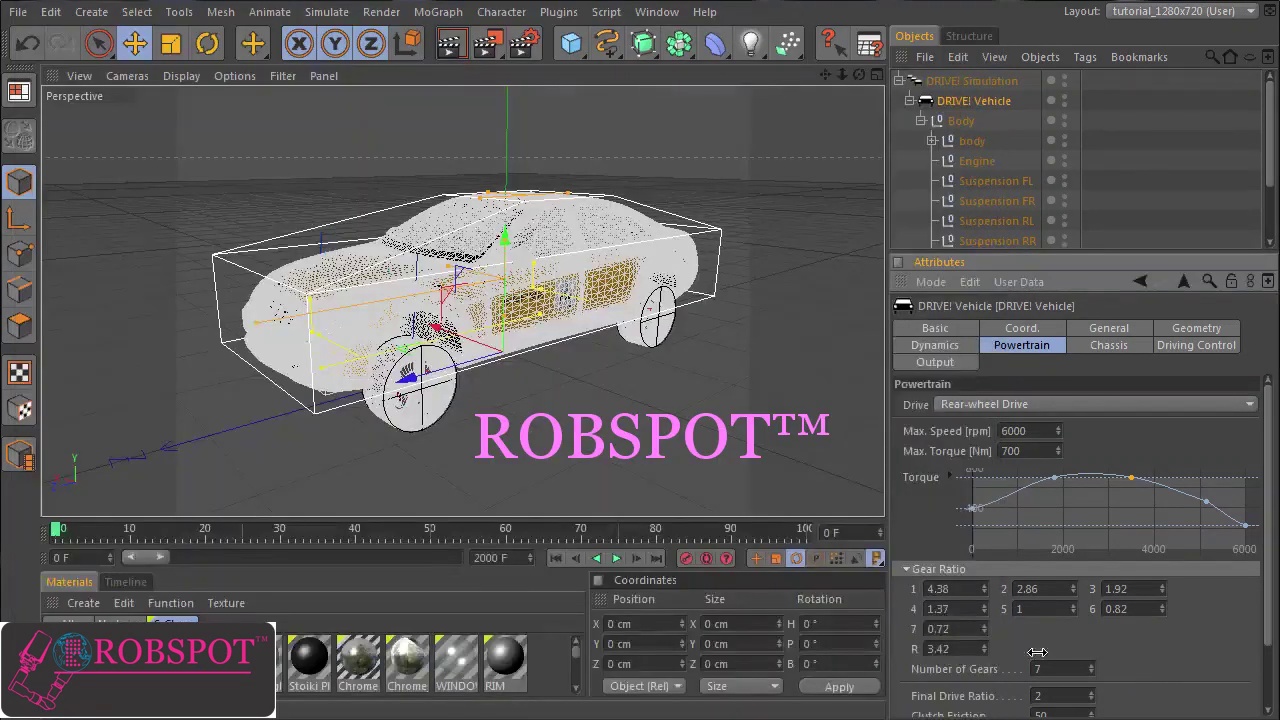
left_click(955, 628)
key("Escape")
Step: Set the gear shift speeds to 3500 rpm for shifting up and 1800 rpm for shifting down
left_click_drag(1268, 637, 1272, 705)
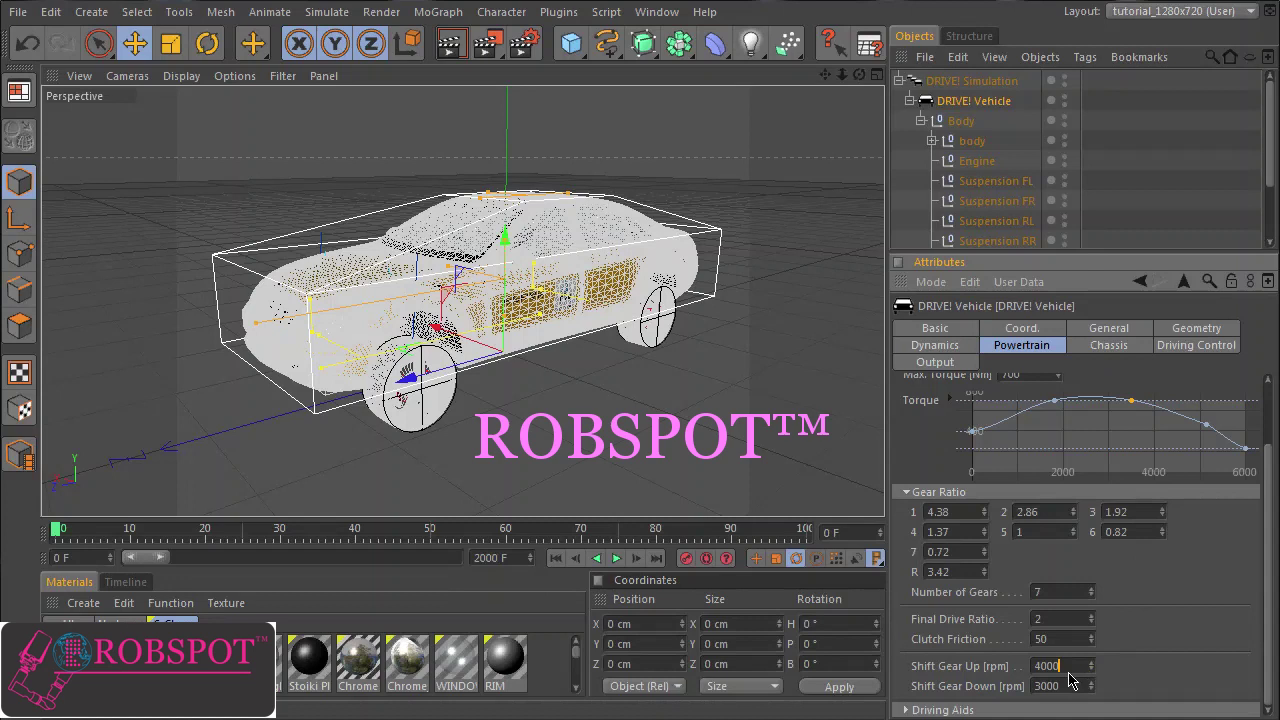
key("ctrl+a")
type("3500")
key("Return")
double_click(1050, 686)
type("1800")
key("Return")
Step: Examine the powertrain's Driving Aids options and the vehicle's chassis settings
left_click(906, 710)
left_click(906, 493)
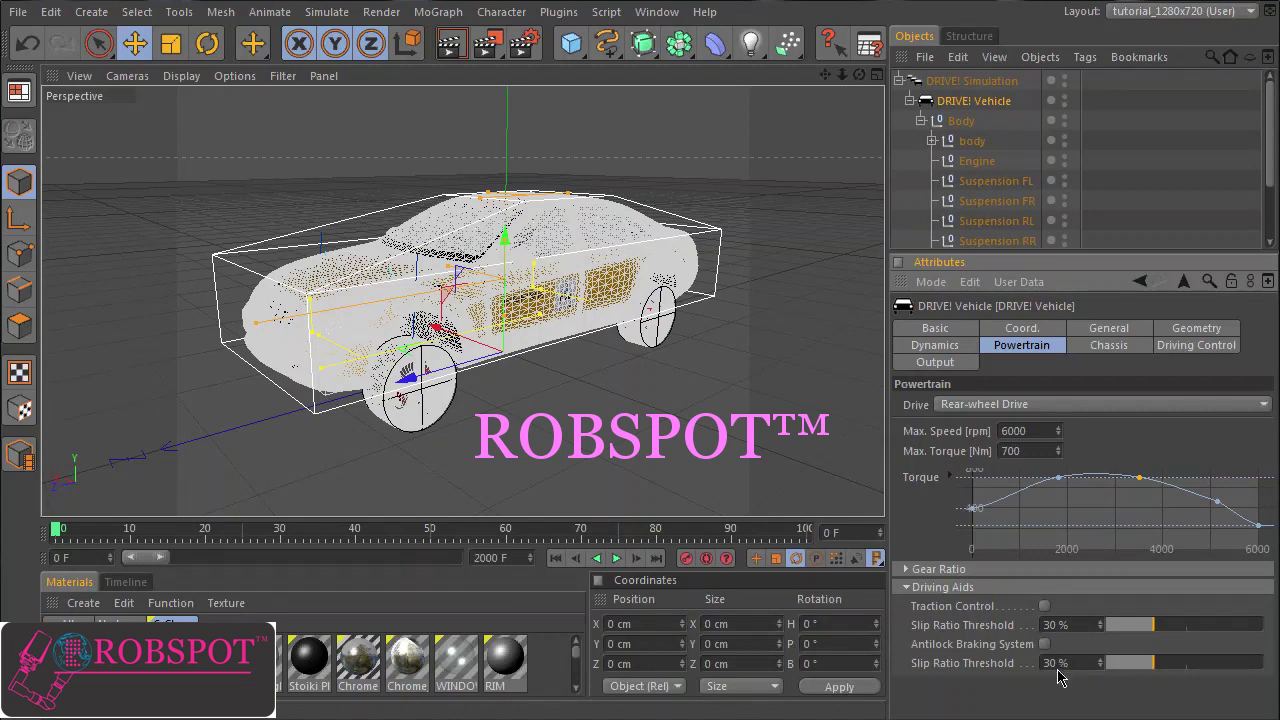
left_click(908, 590)
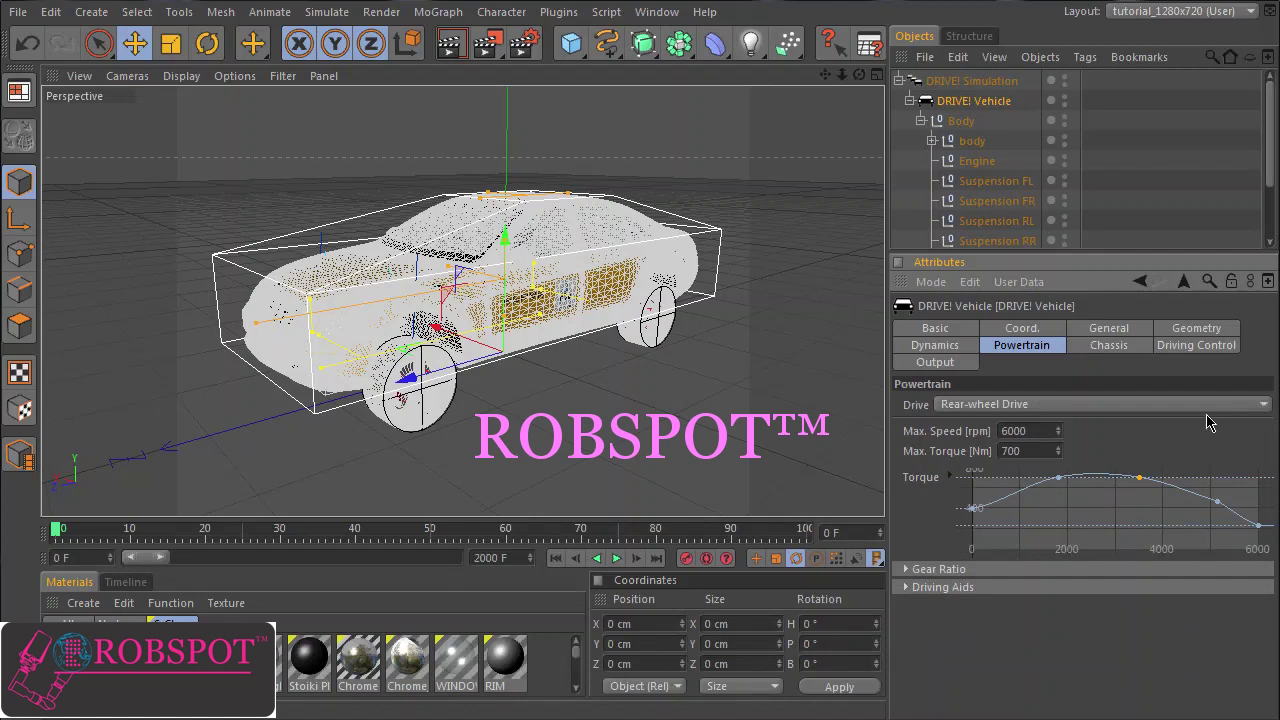
left_click(1108, 347)
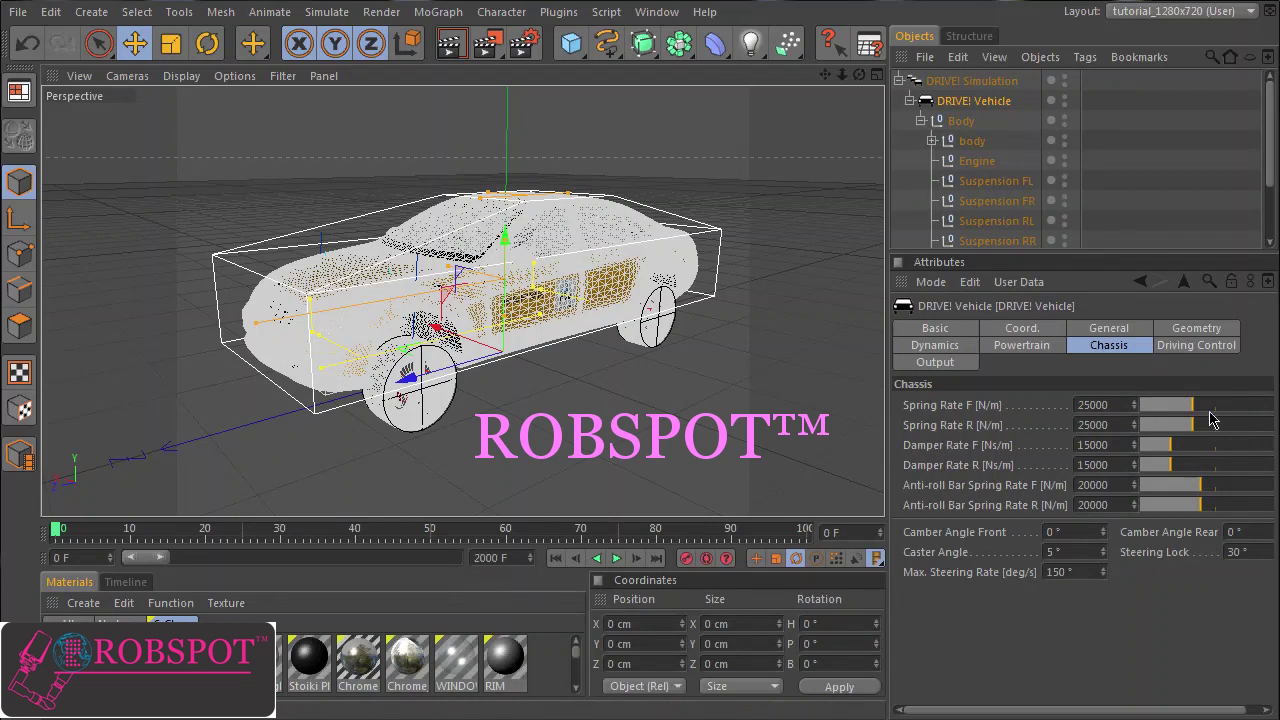
Step: Set the front and rear spring rates to 37000 N/m, damper rates to 27000 Ns/m, and anti-roll bar spring rates to 30000 N/m
left_click_drag(1192, 404, 1199, 452)
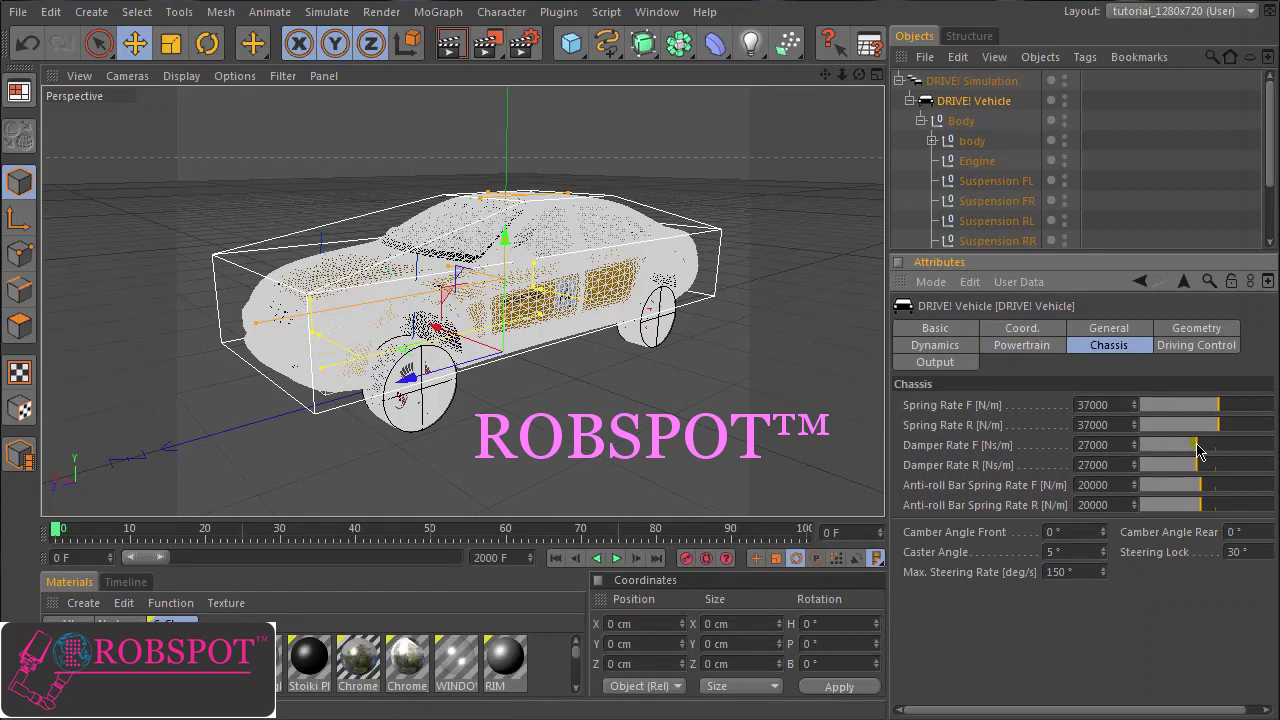
left_click(1199, 330)
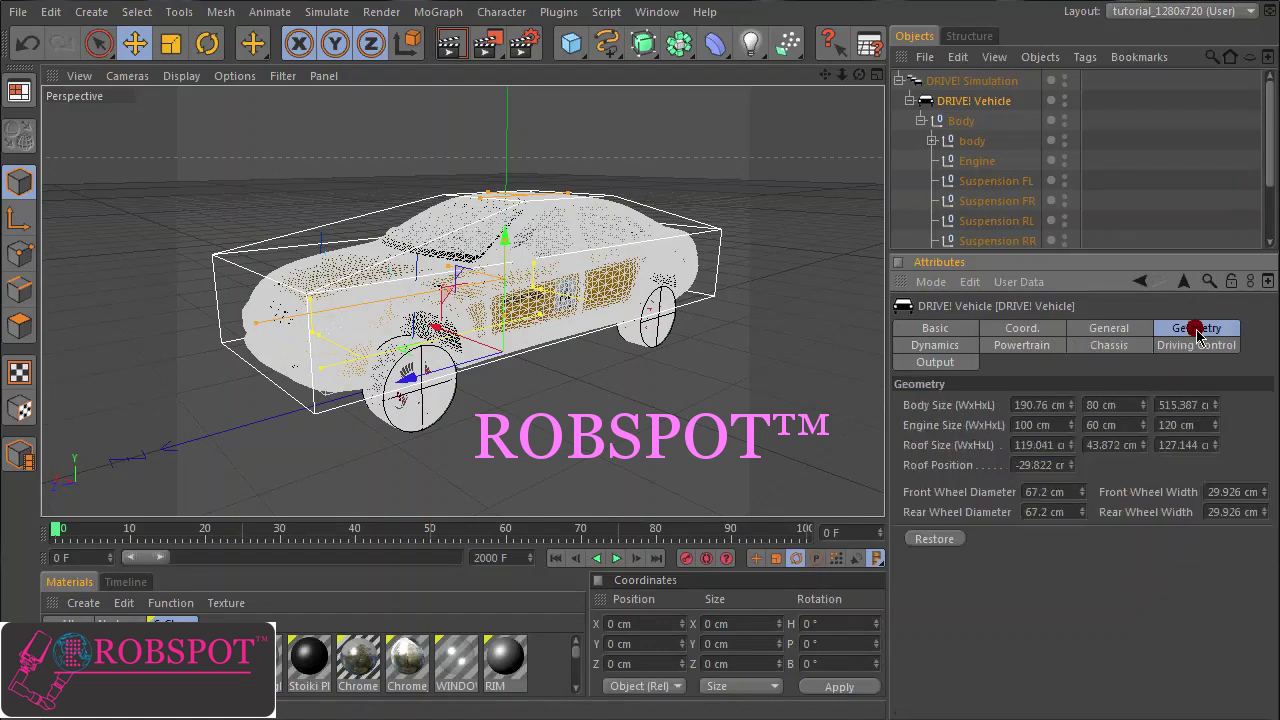
left_click(1114, 332)
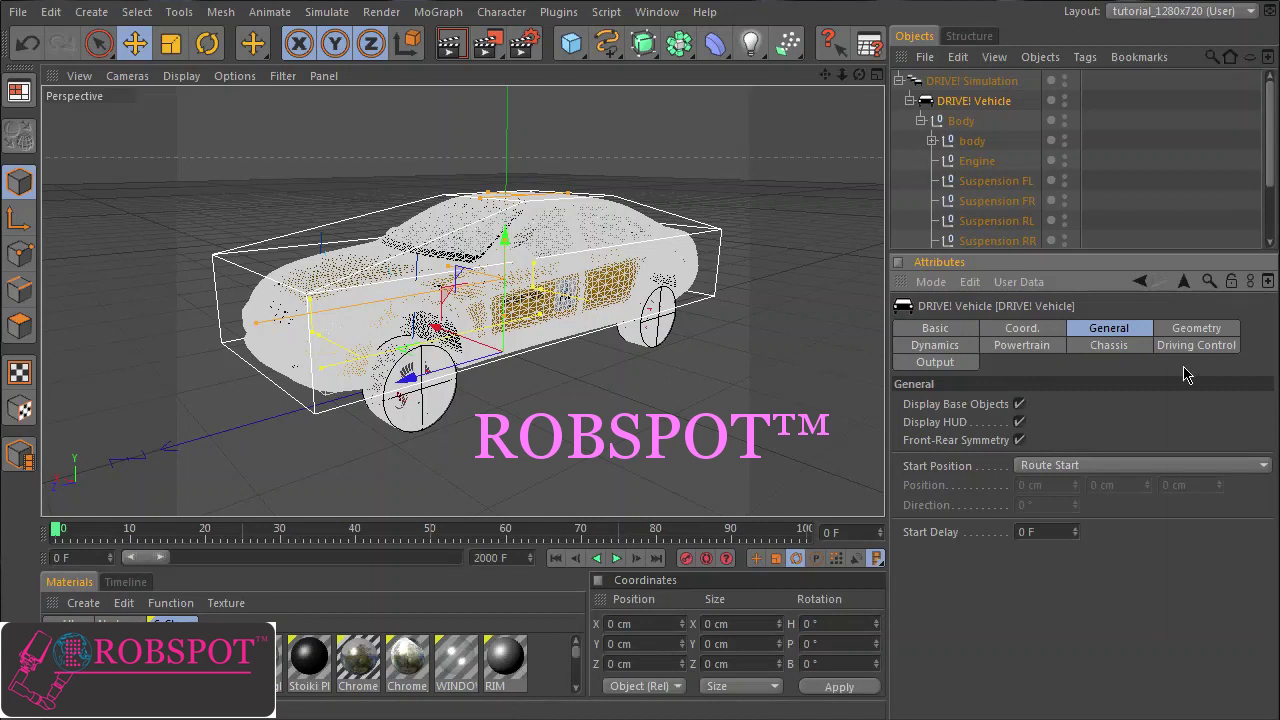
left_click(1092, 346)
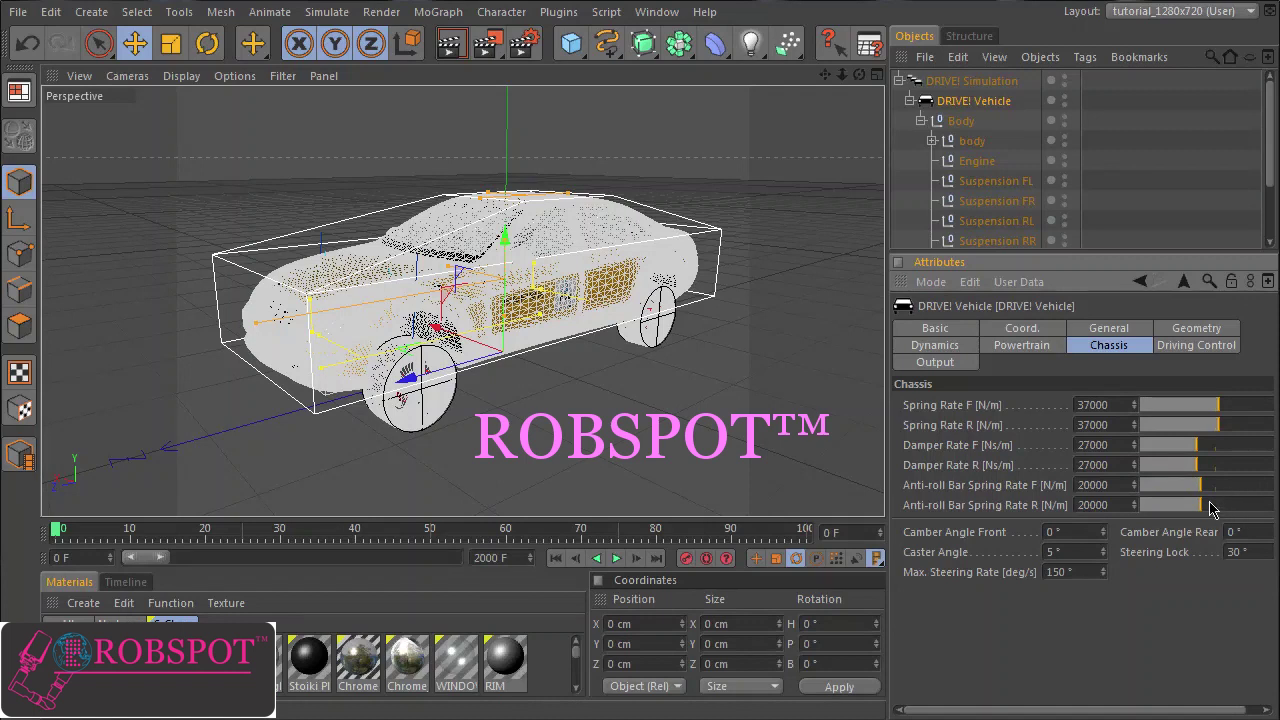
left_click_drag(1202, 486, 1231, 492)
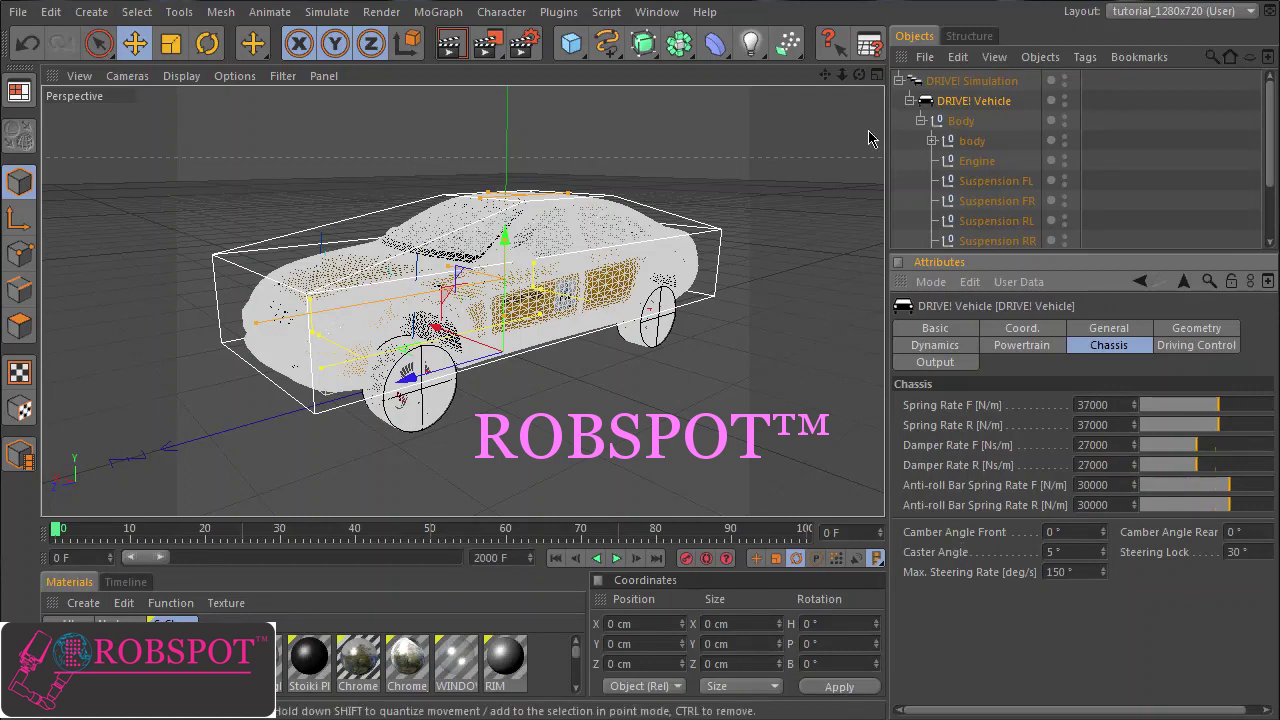
Step: Try a camber angle of 4.9° on the front and rear wheels in the Front view, and return it to 0°
left_click(876, 75)
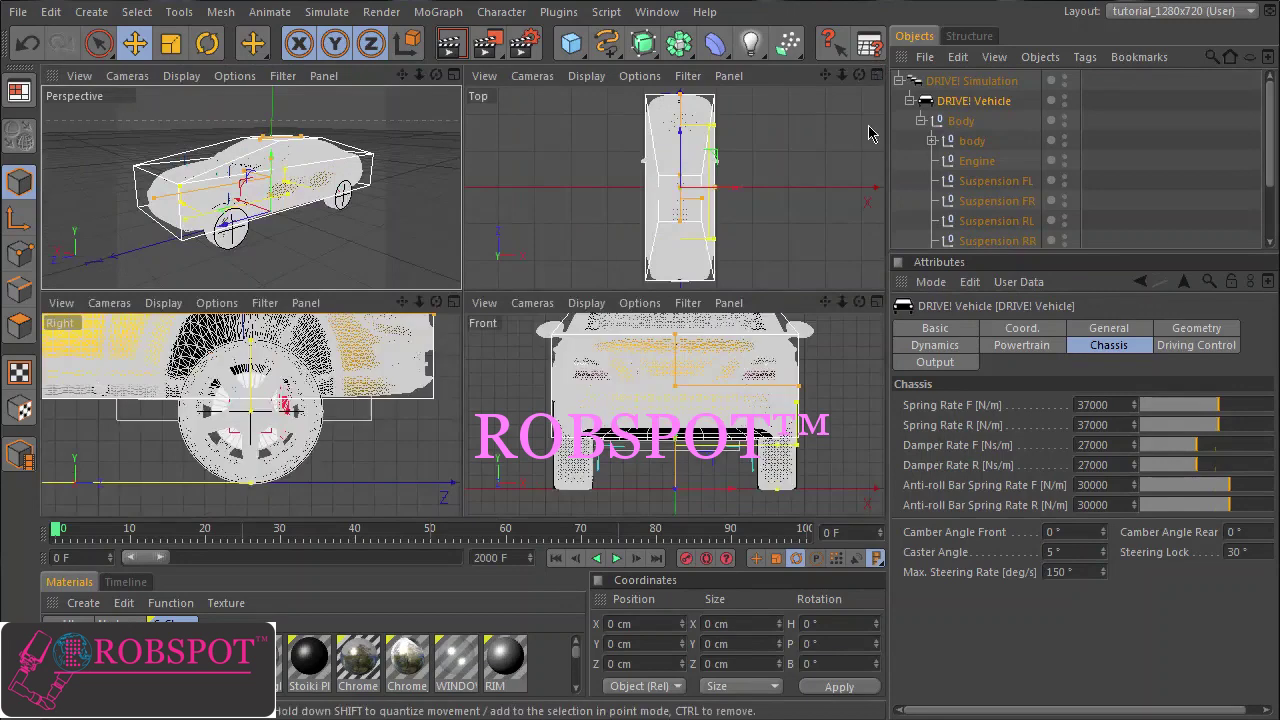
left_click(875, 304)
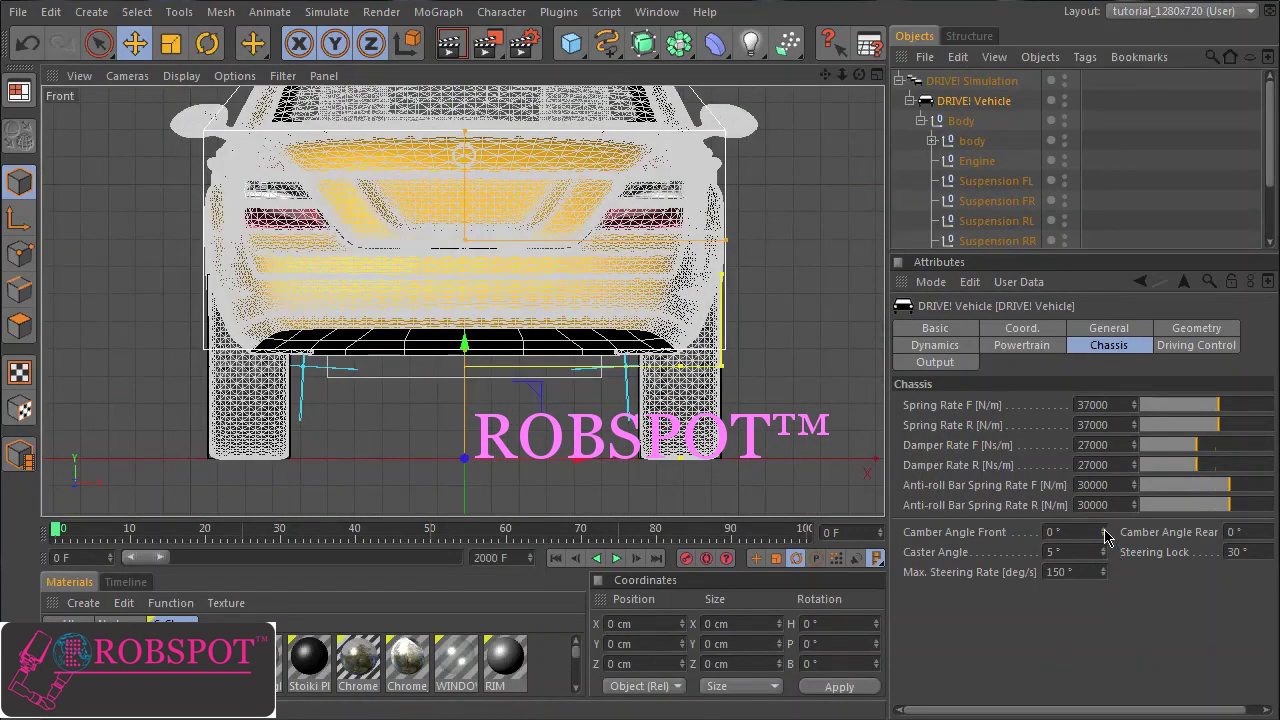
left_click_drag(1105, 535, 1105, 537)
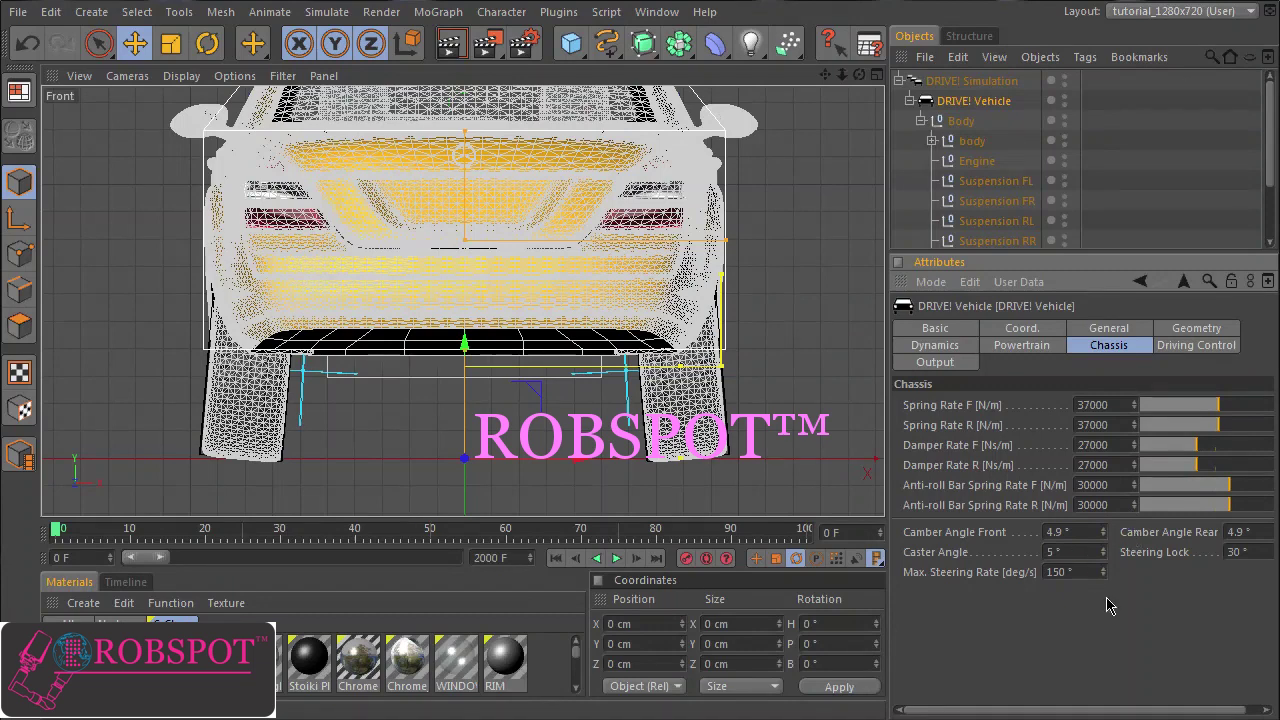
left_click(1062, 533)
type("0")
left_click(1236, 532)
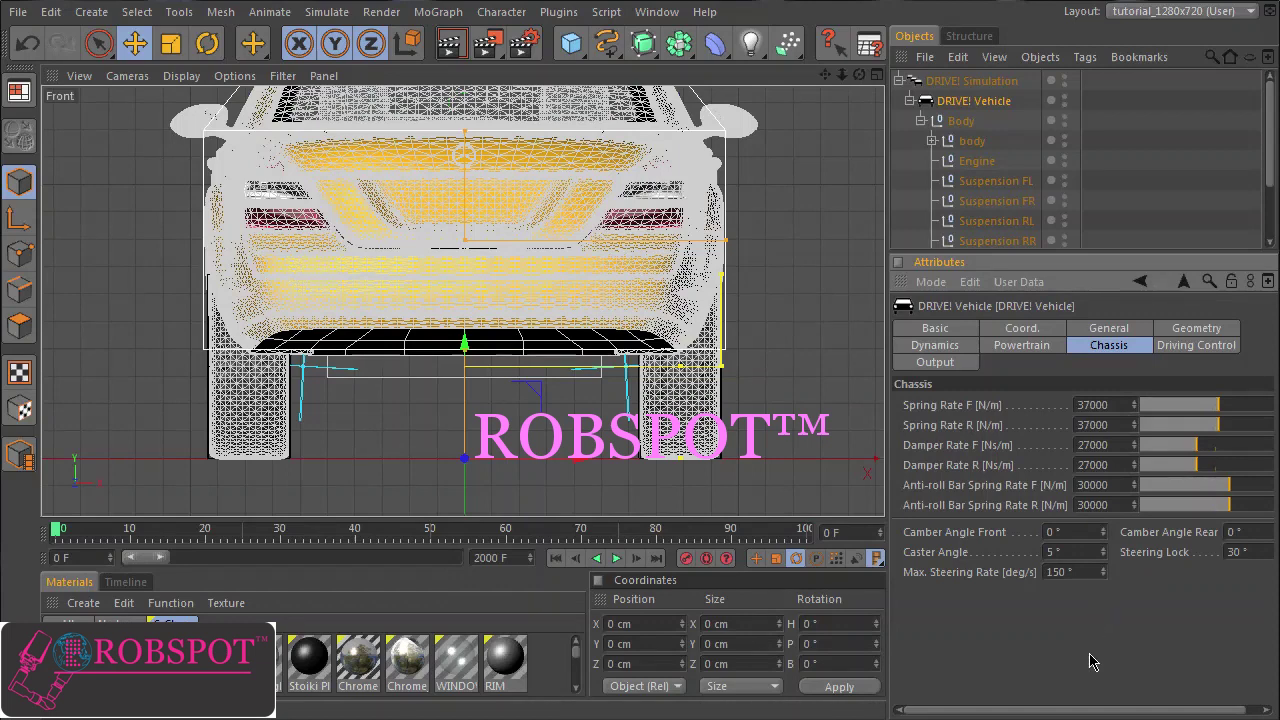
Step: Set the vehicle's Max. Steering Rate to 100 deg/s
double_click(1056, 572)
type("100")
Step: Expand Wheel FL and Wheel FR in the vehicle hierarchy and hide the car body in the viewport to expose the suspension
left_click_drag(825, 75, 886, 524)
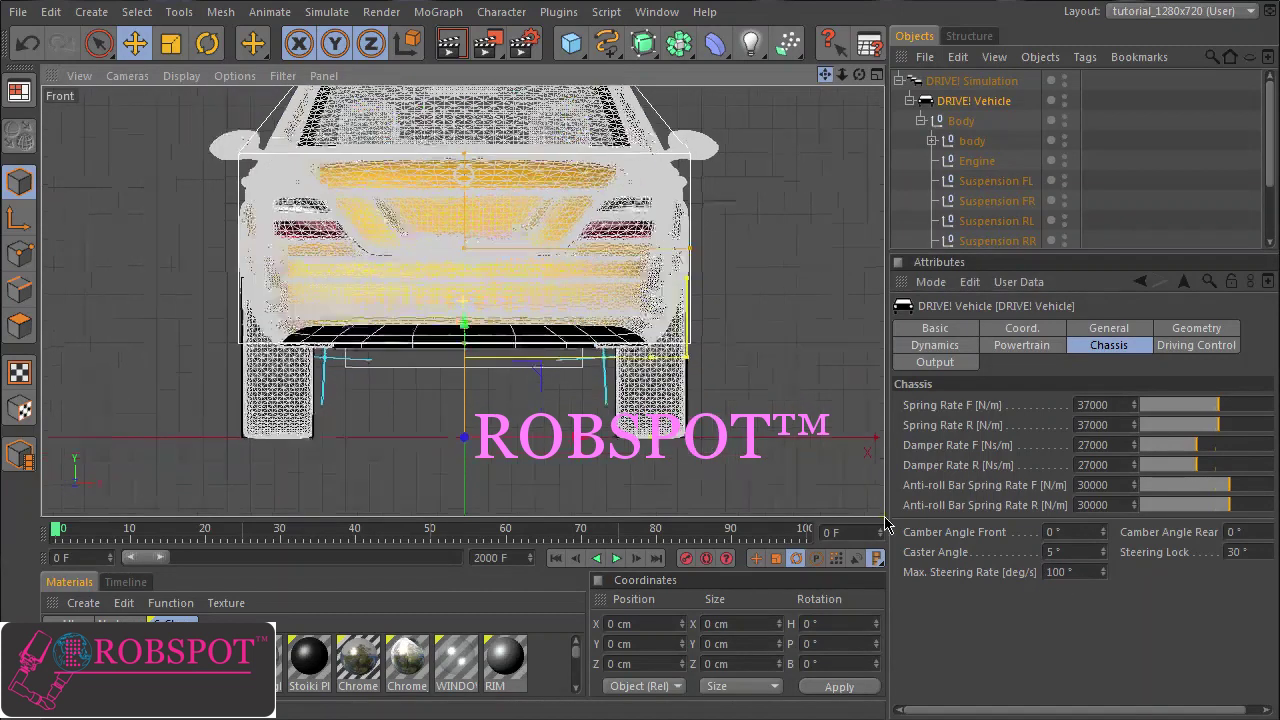
left_click_drag(1043, 255, 1050, 443)
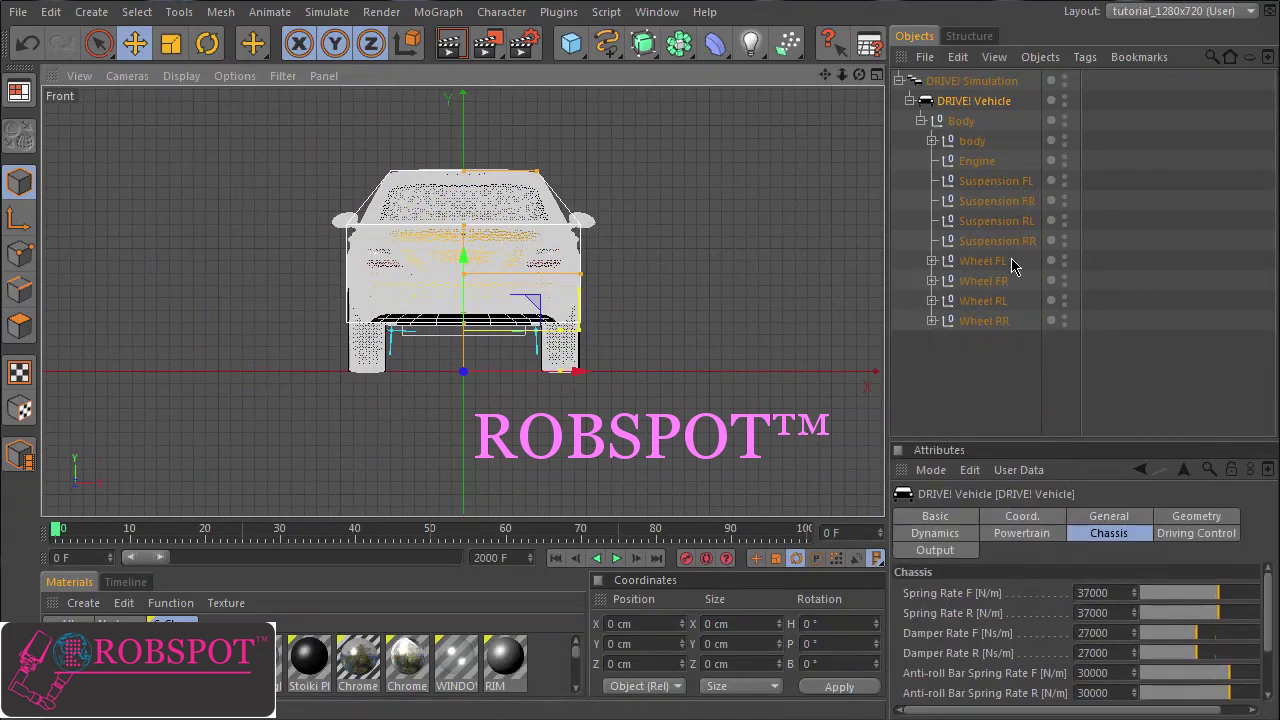
left_click(932, 261)
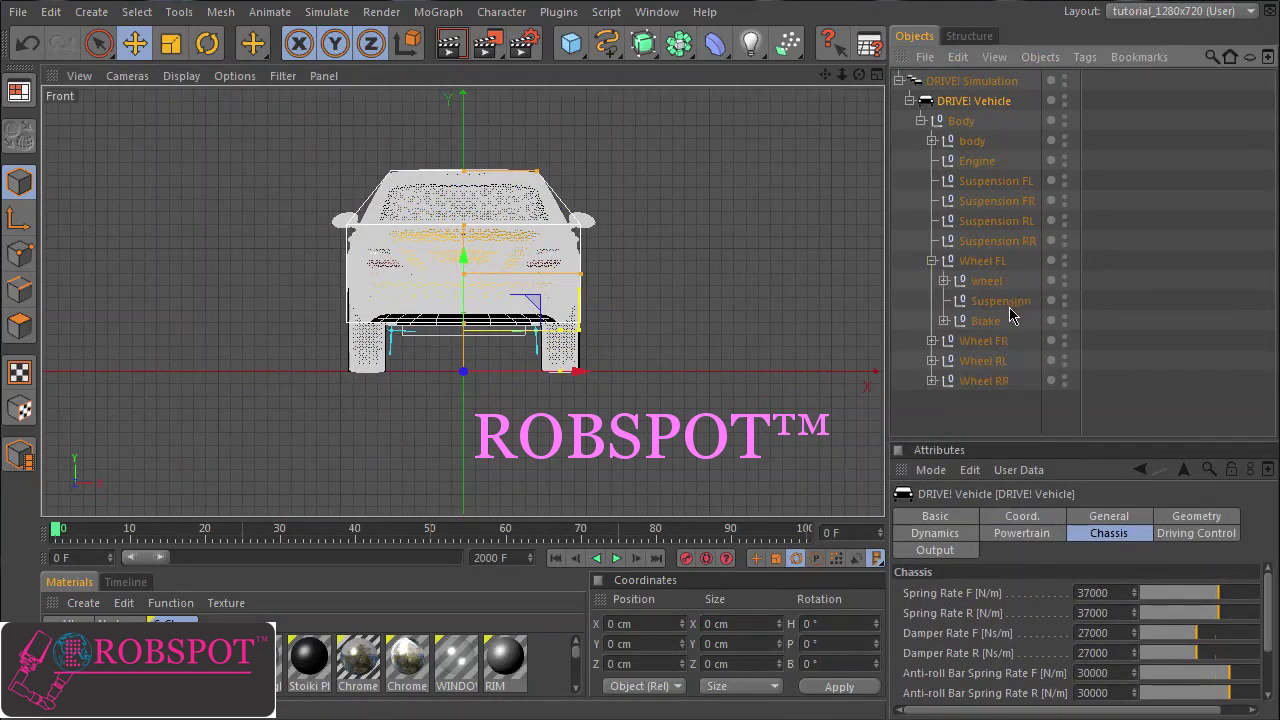
left_click(932, 341)
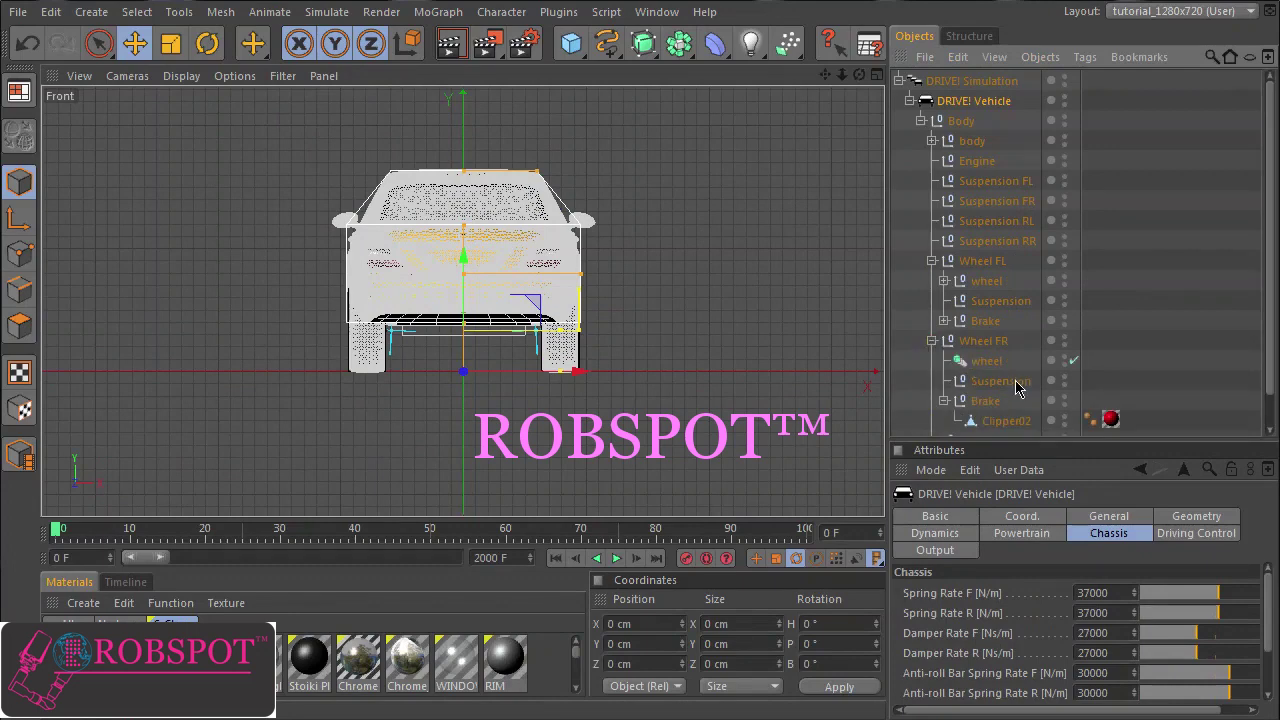
left_click(944, 401)
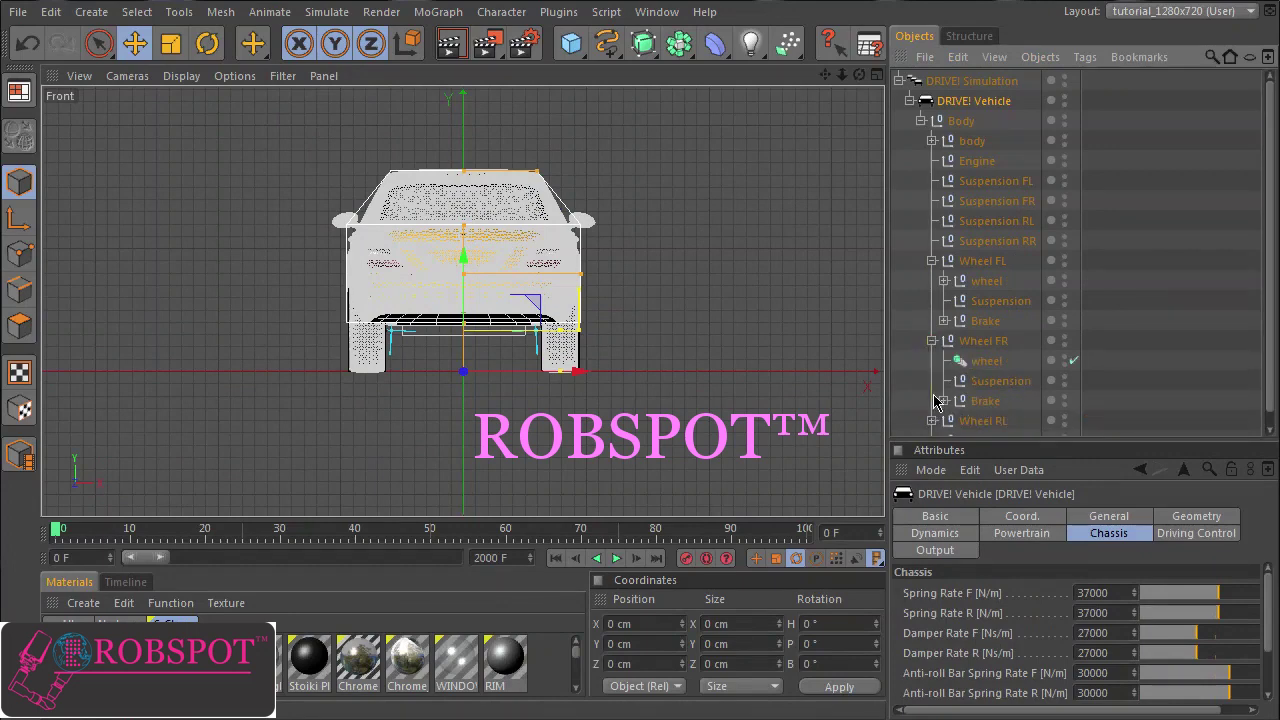
left_click(1064, 139)
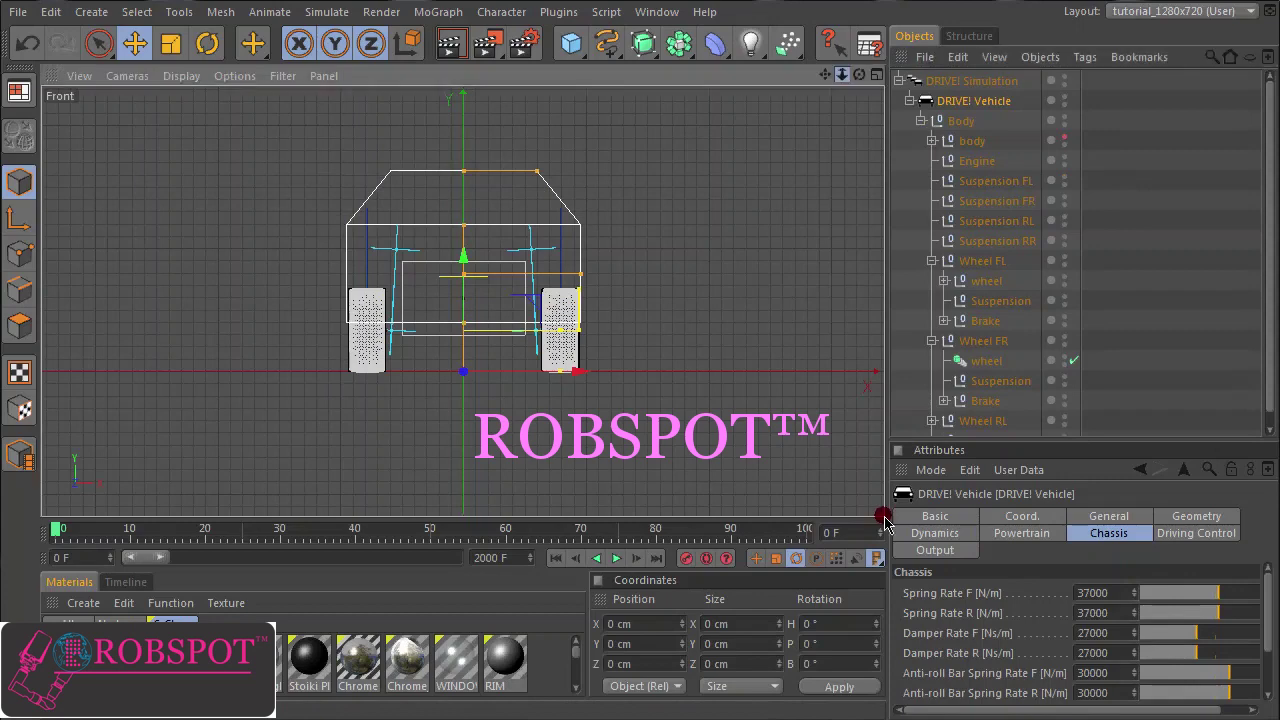
left_click_drag(842, 77, 889, 528)
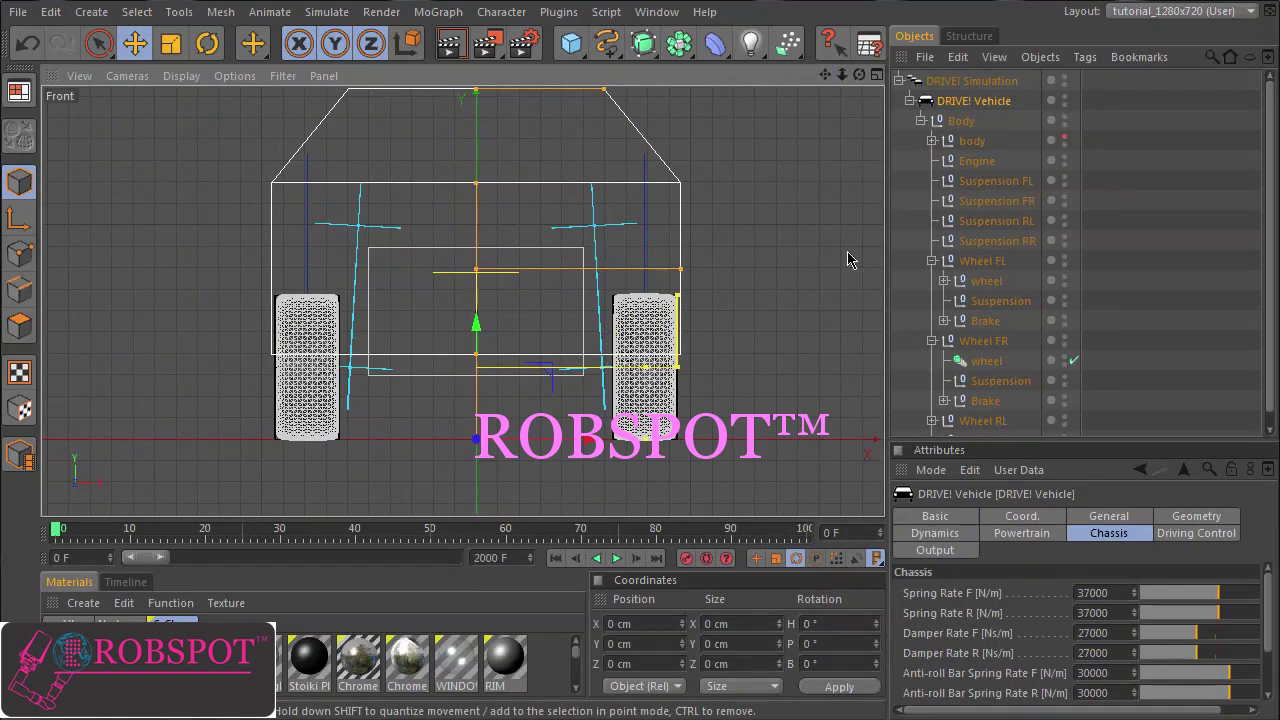
Step: Raise Suspension FR to Y 20.466 cm, viewing the S 63 AMG on the Mercedes-AMG web page, and select Wheel FR's Suspension null
left_click(989, 200)
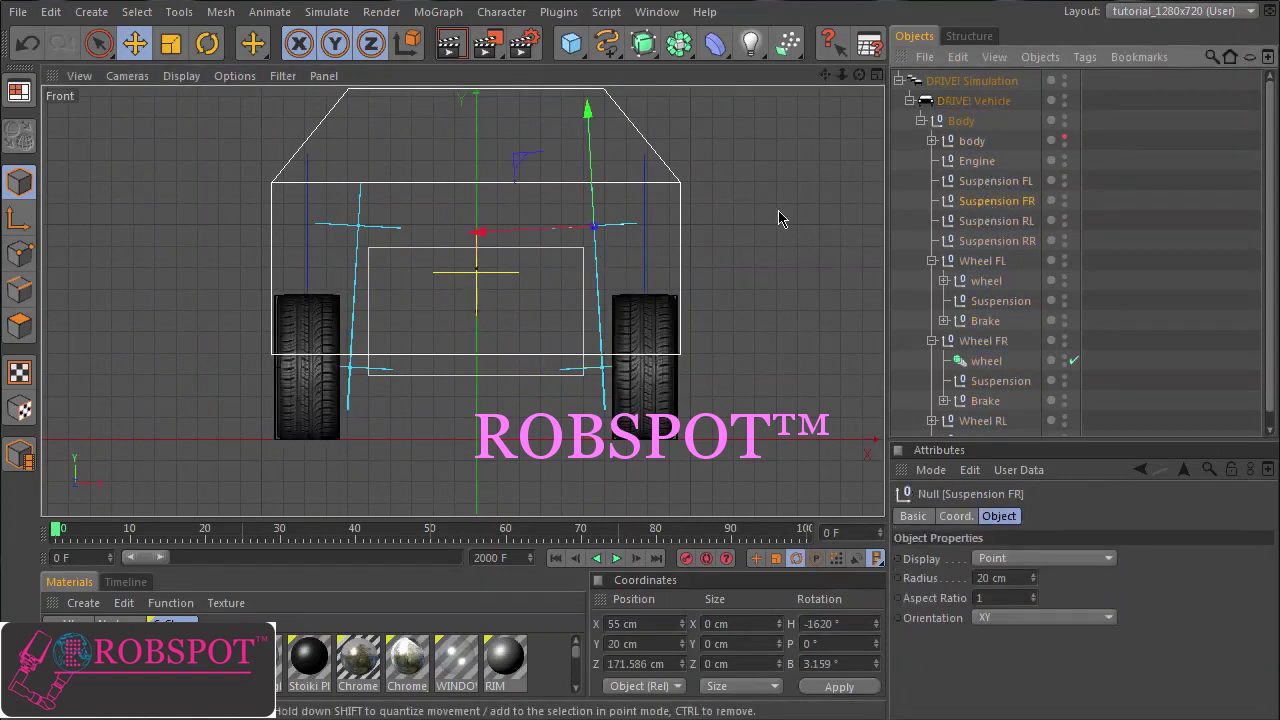
mouse_move(783, 214)
left_mouse_down()
mouse_move(803, 209)
mouse_move(780, 214)
left_mouse_up()
key("alt+Tab")
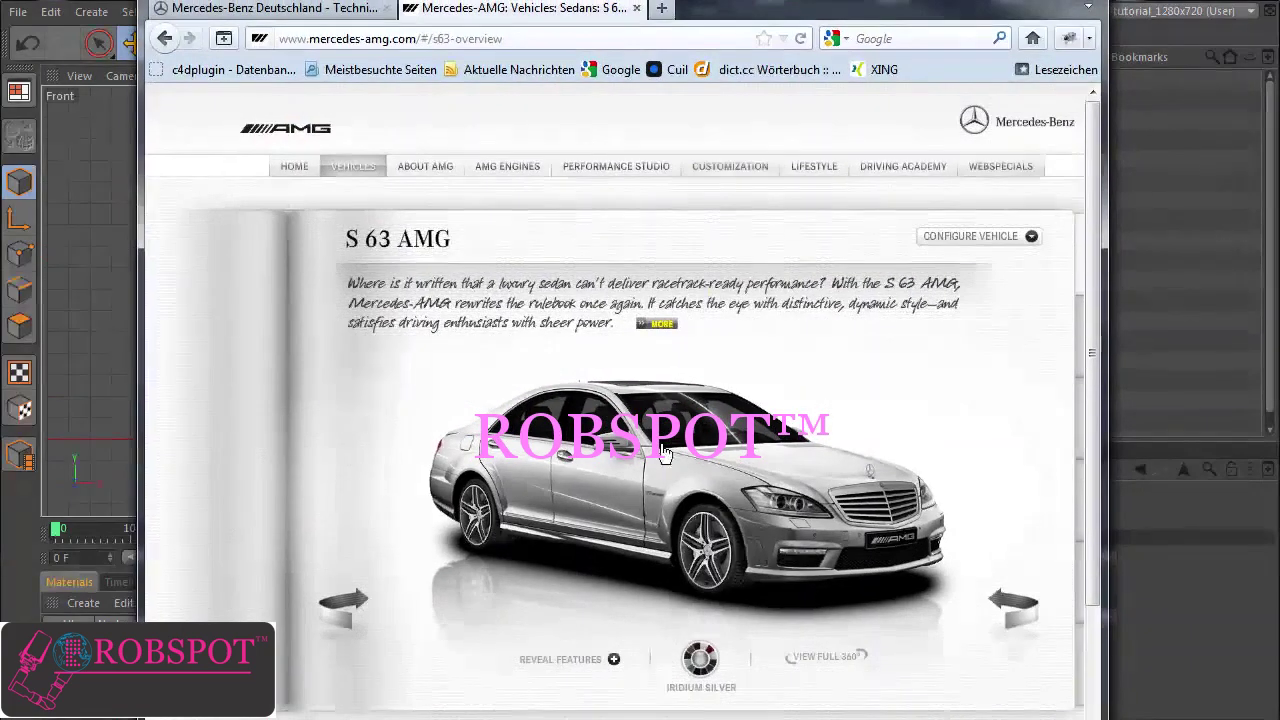
mouse_move(828, 571)
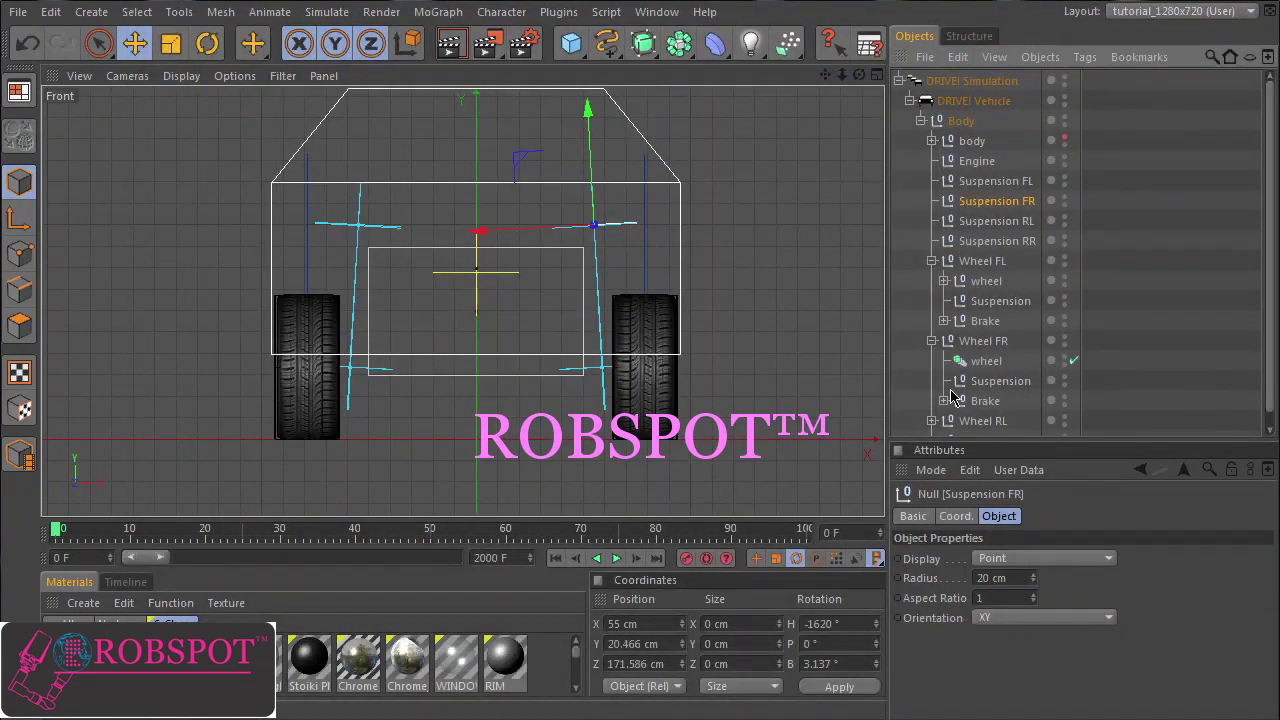
left_click(995, 383)
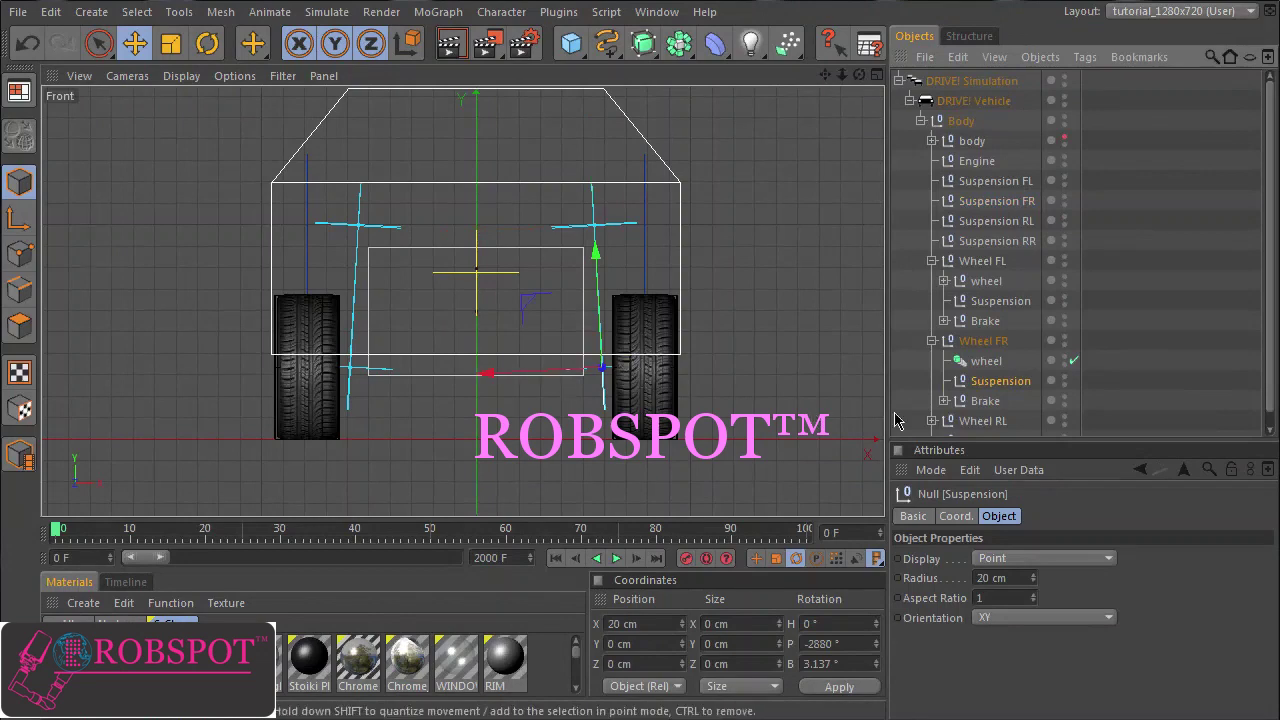
scroll(1275, 290, "down", 1)
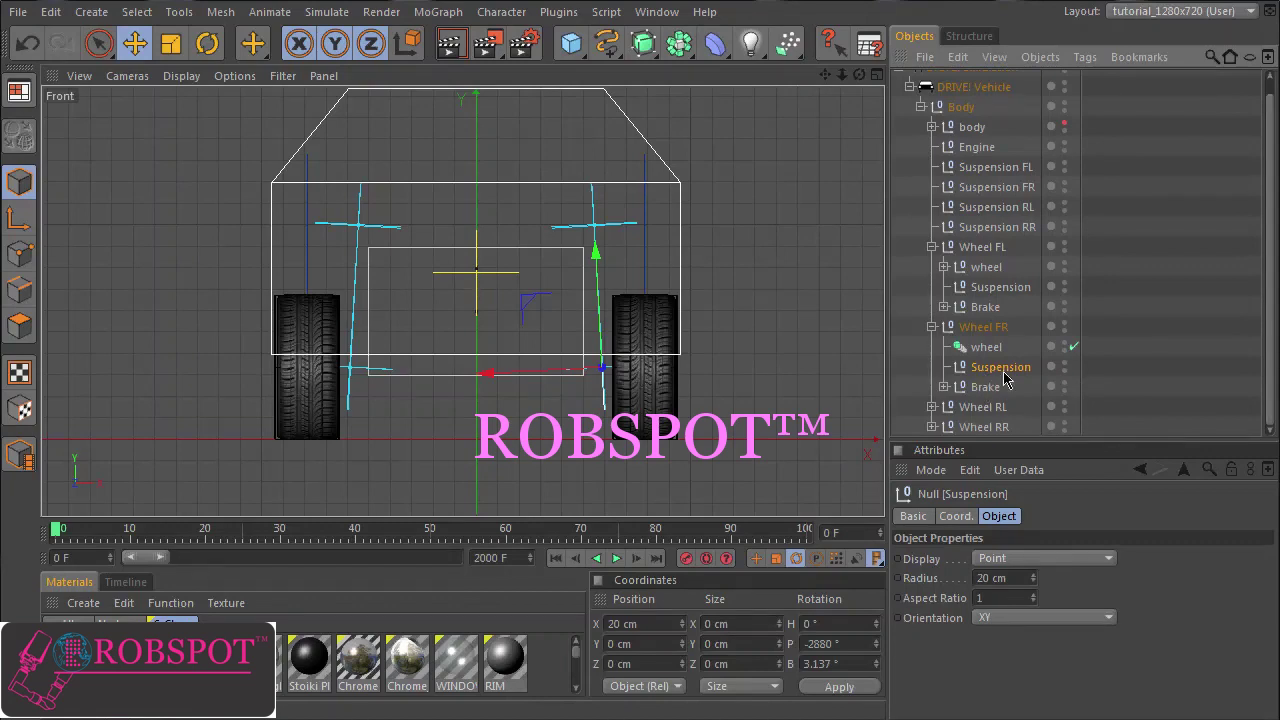
Step: Create spring objects with a 5 cm radius for all four wheels from the DRIVE! Vehicle's chassis output settings
left_click(973, 88)
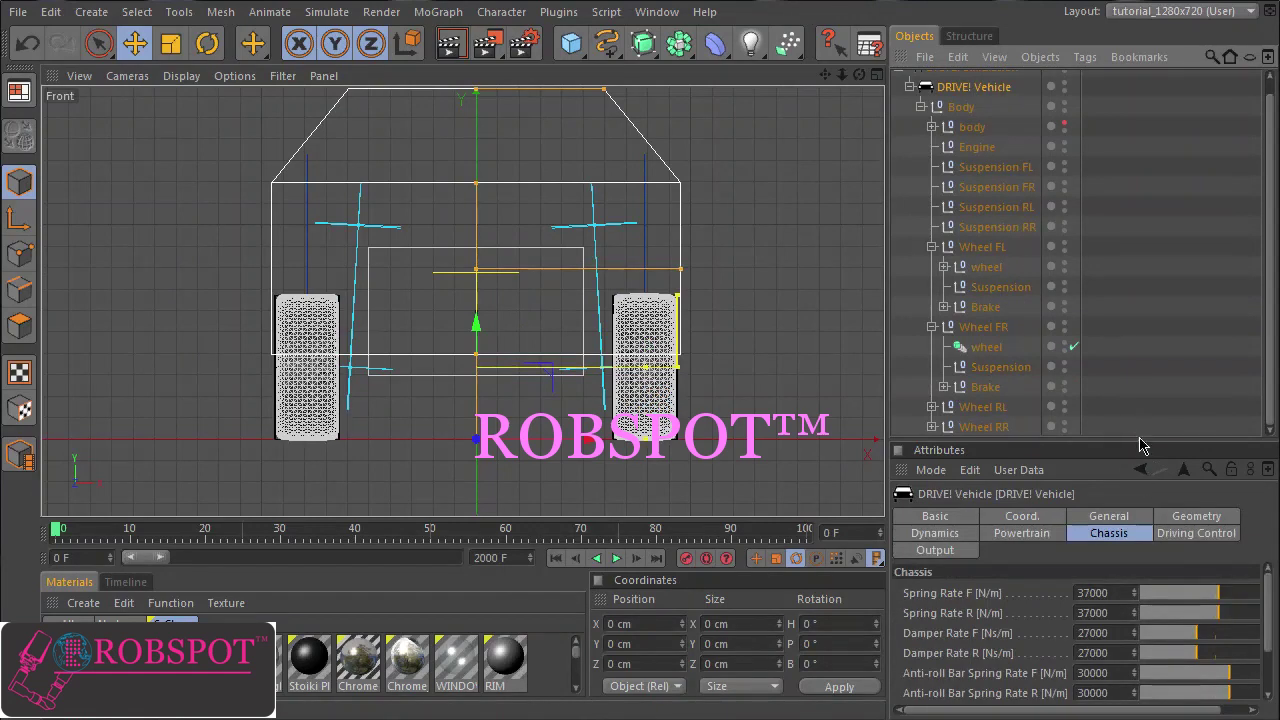
left_click_drag(1138, 447, 1133, 323)
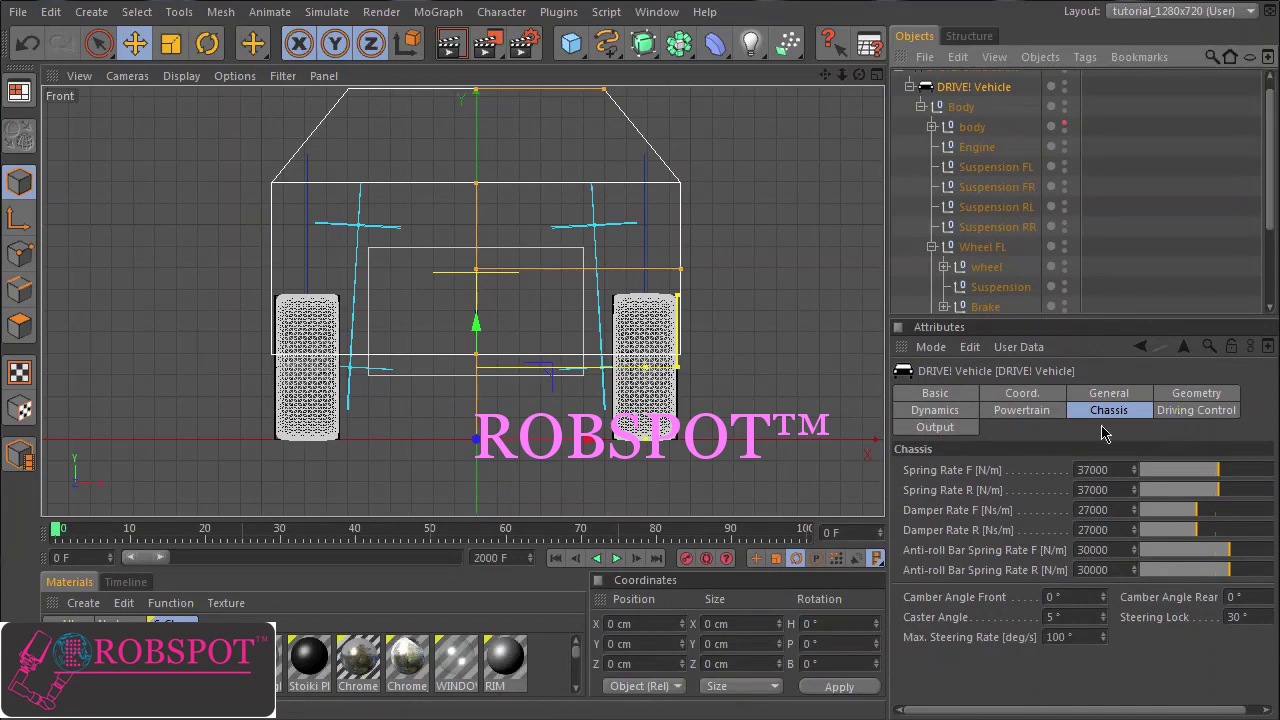
left_click(938, 428)
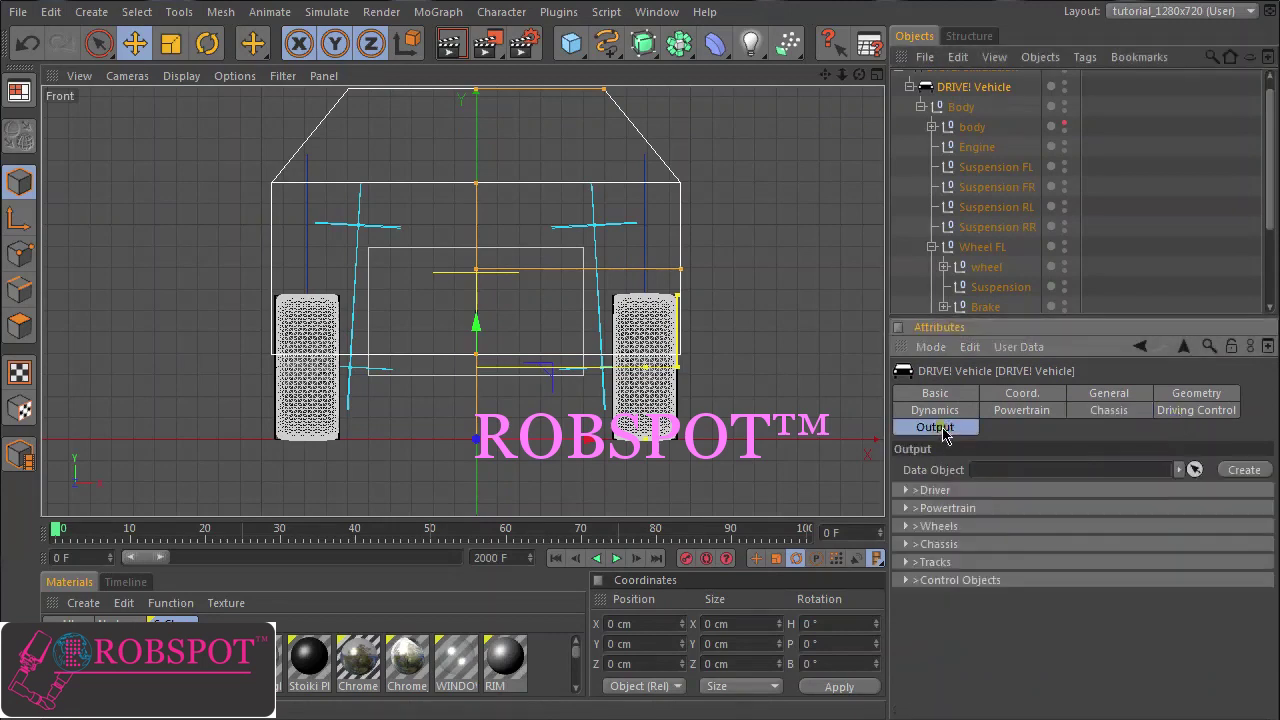
left_click(906, 546)
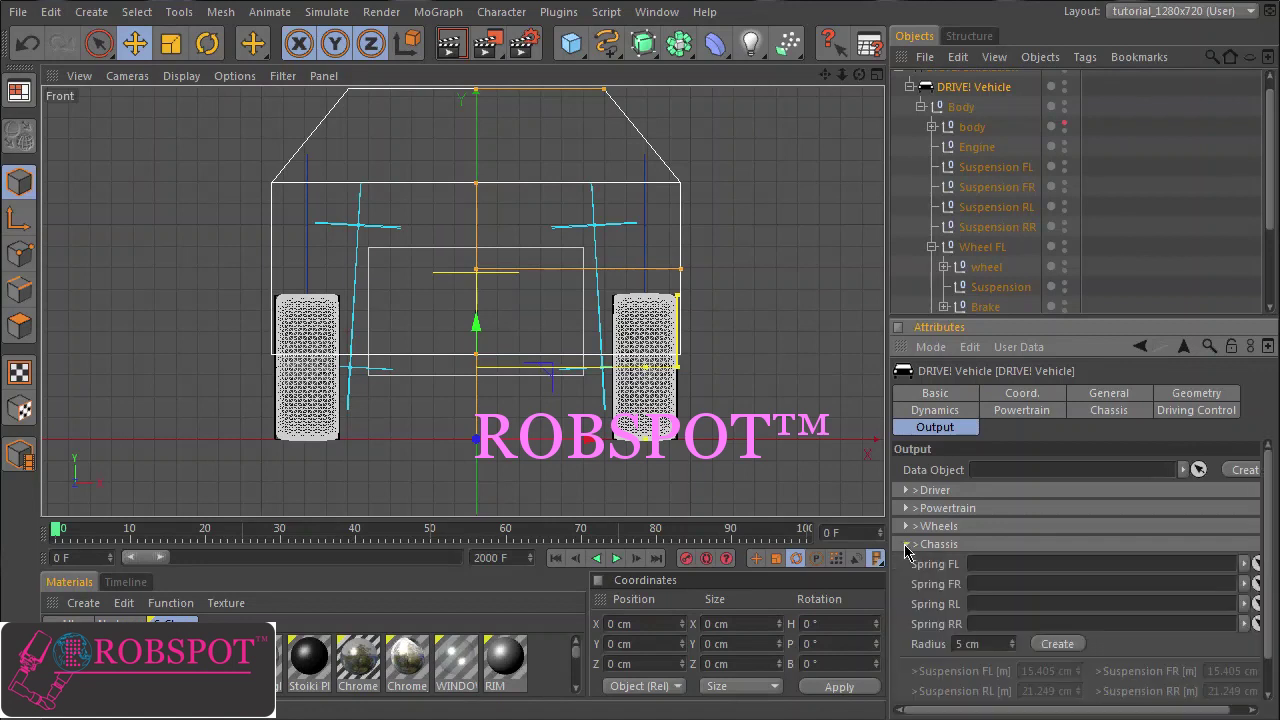
left_click(1063, 646)
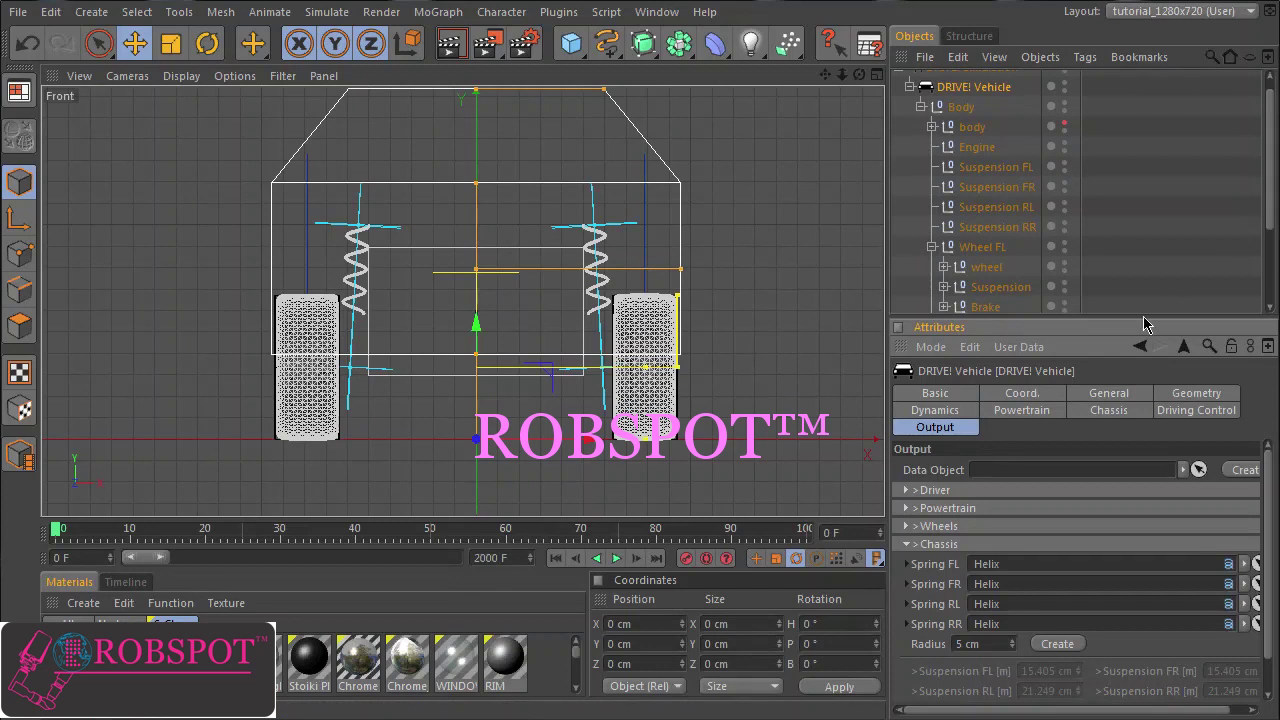
Step: Inspect the parts of Wheel FR's Spring object, and play the simulation to check the springs before returning to frame 0
left_click_drag(1140, 318, 1129, 491)
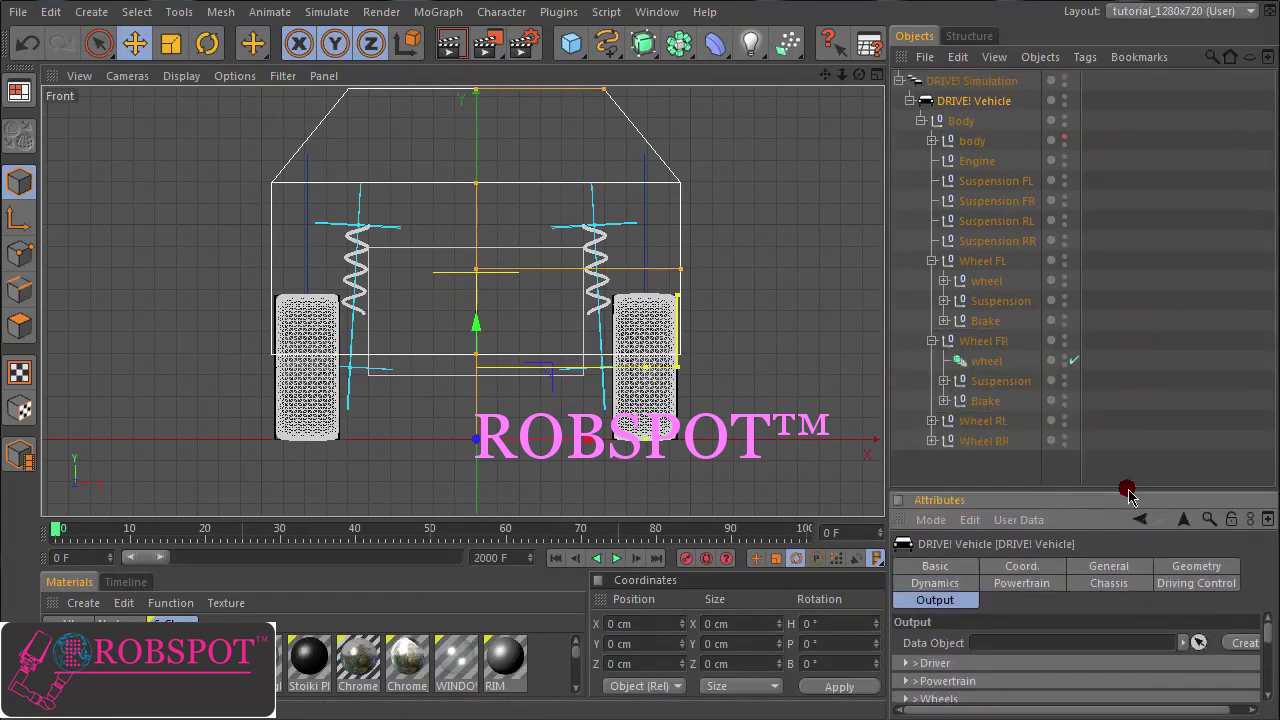
left_click(945, 382)
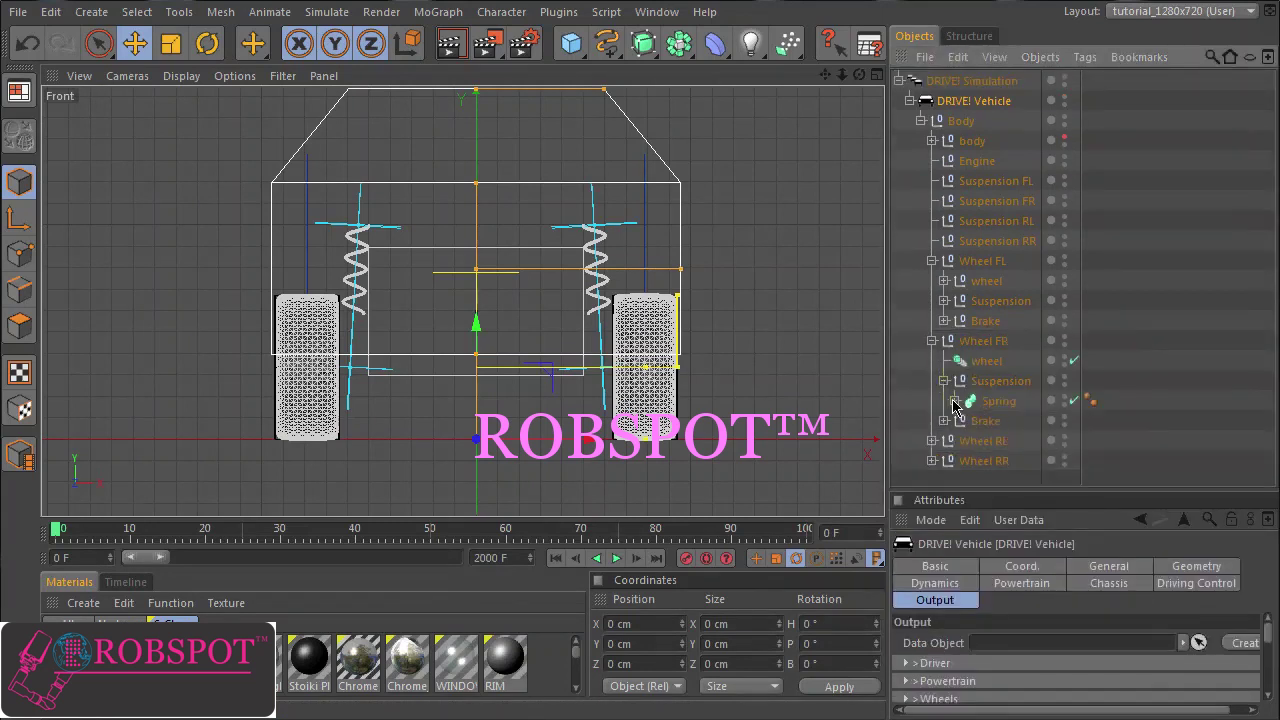
left_click(955, 401)
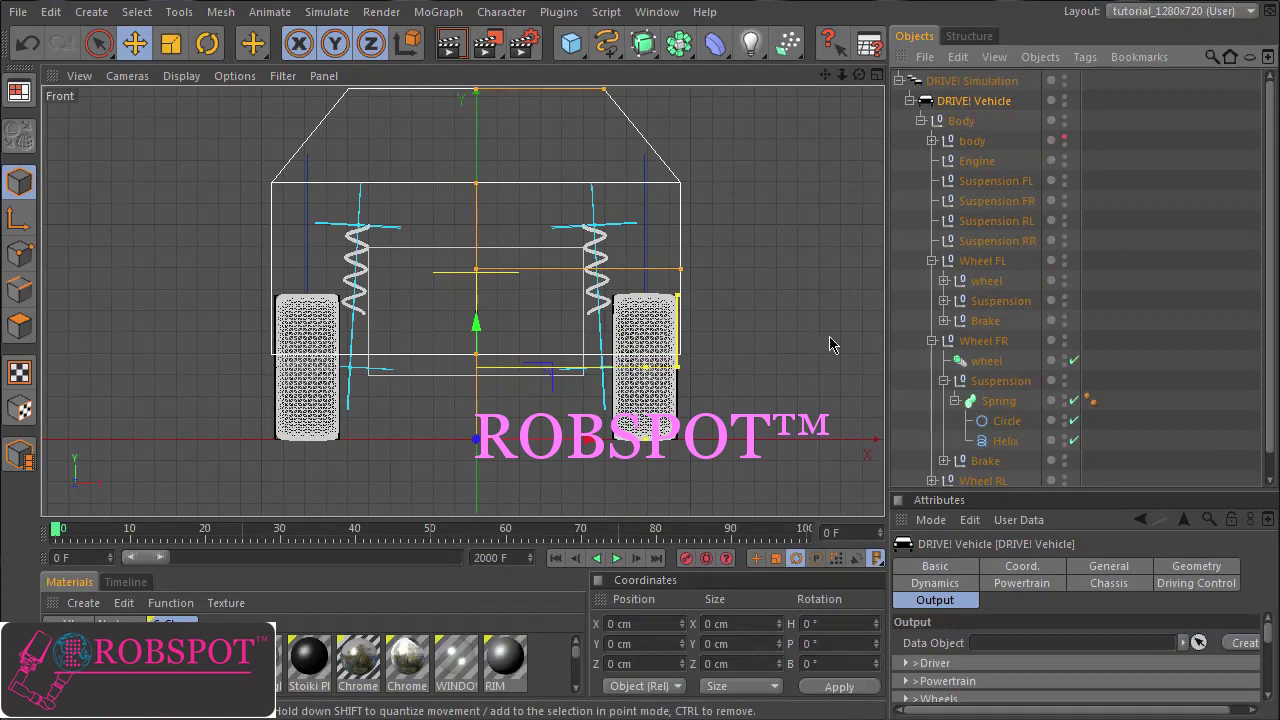
left_click(616, 559)
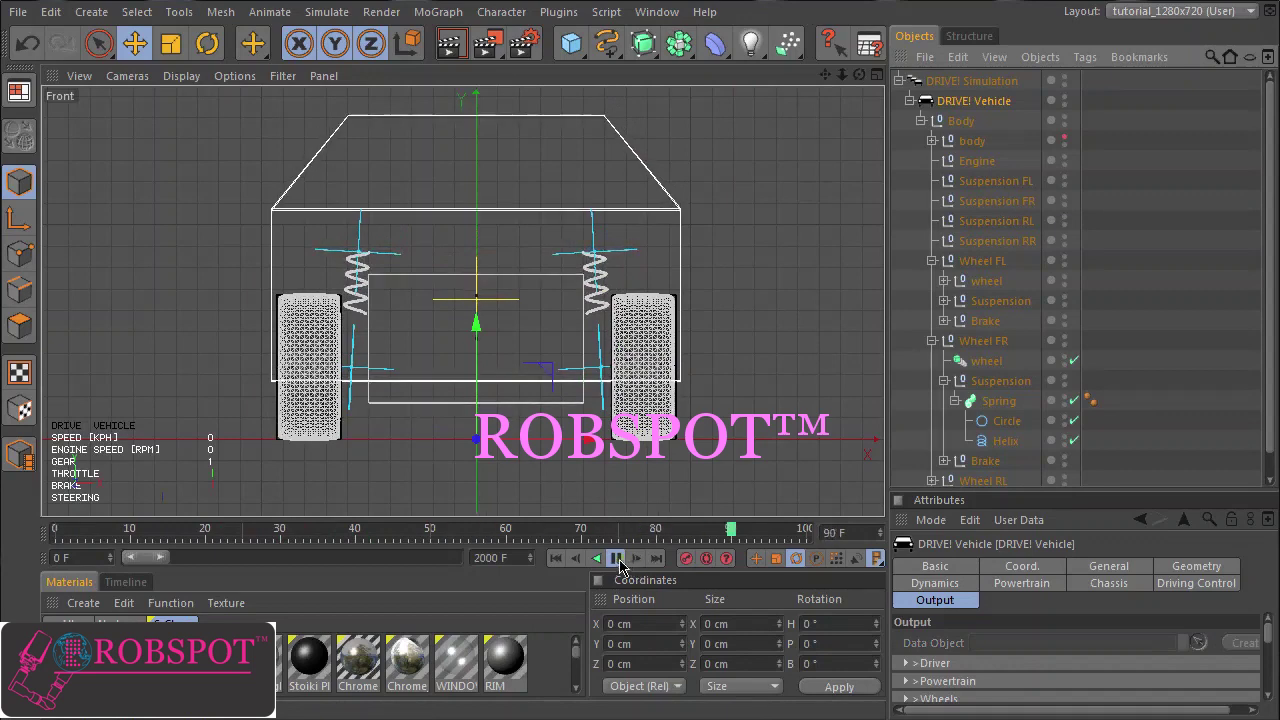
left_click(616, 559)
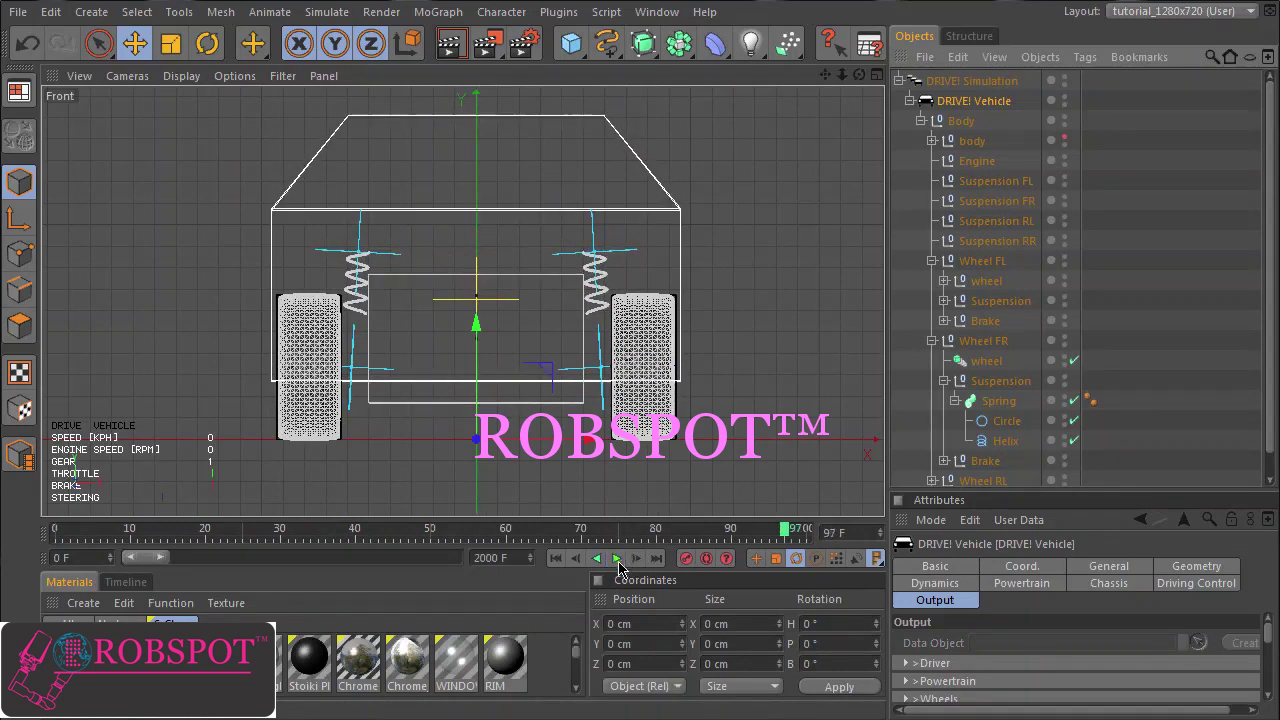
left_click(555, 558)
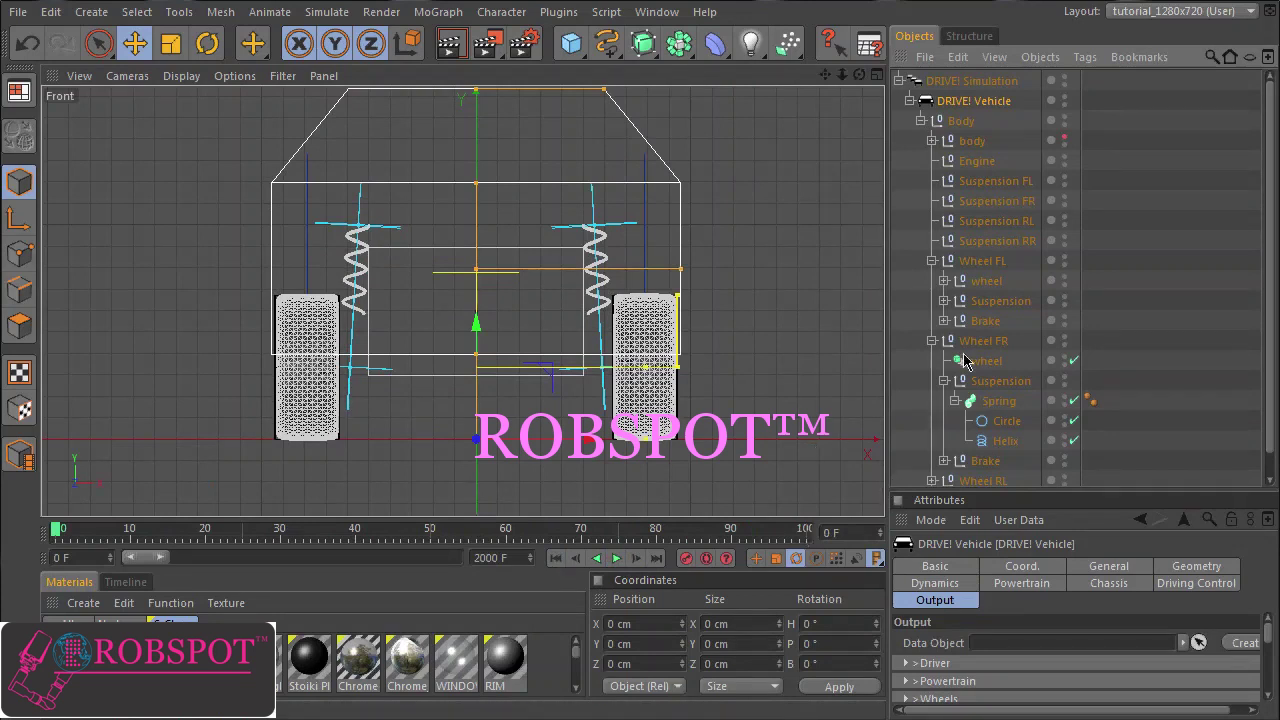
Step: Collapse the Wheel FR and Body branches of the vehicle hierarchy
left_click(932, 341)
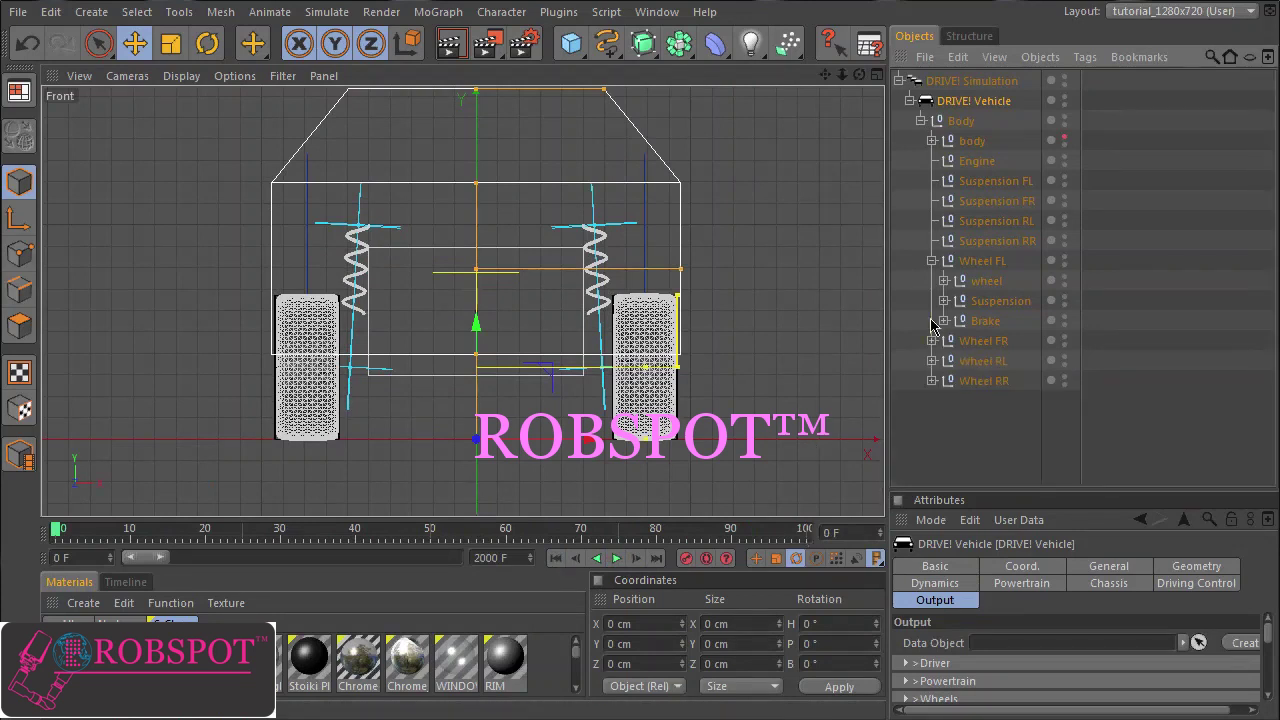
left_click(921, 121)
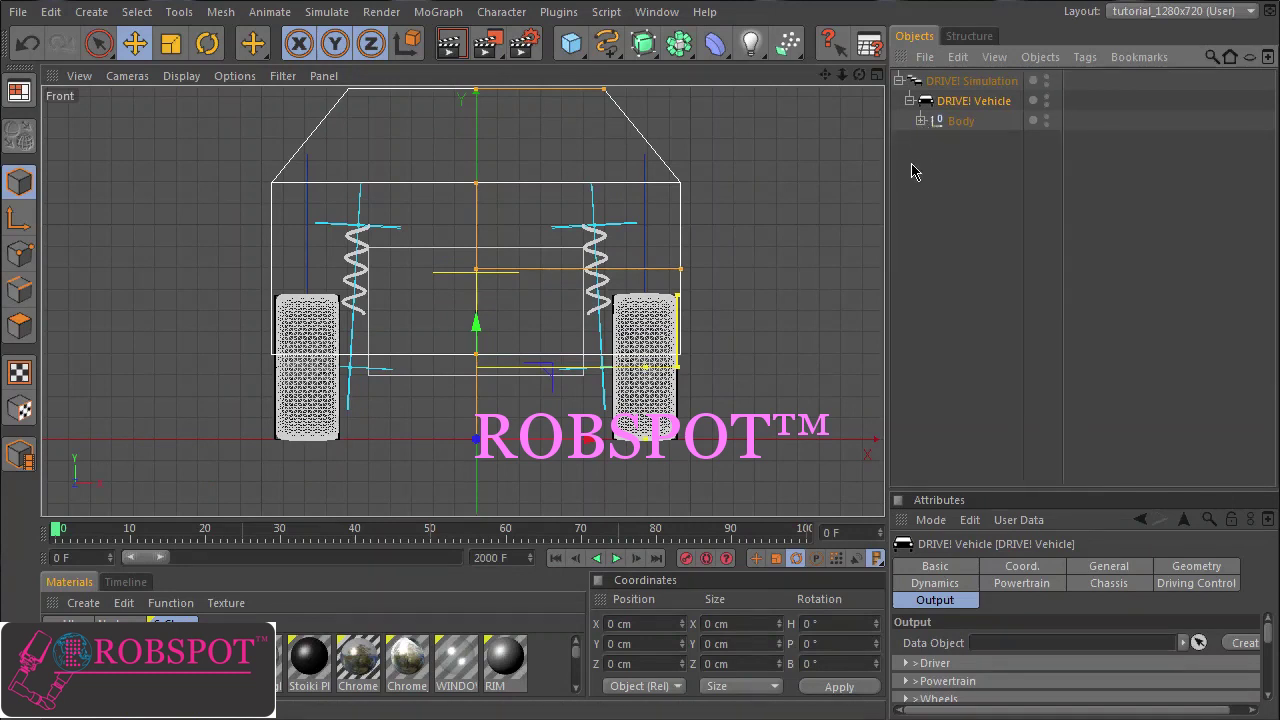
left_click_drag(826, 77, 828, 101)
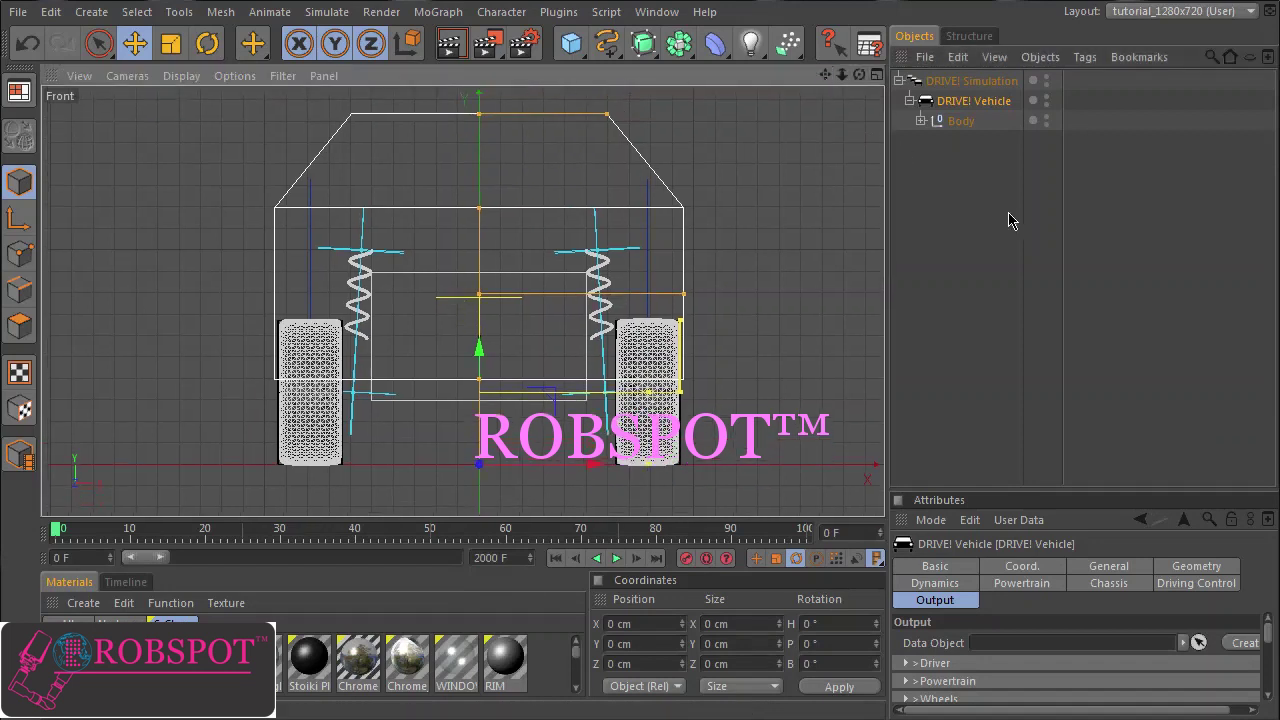